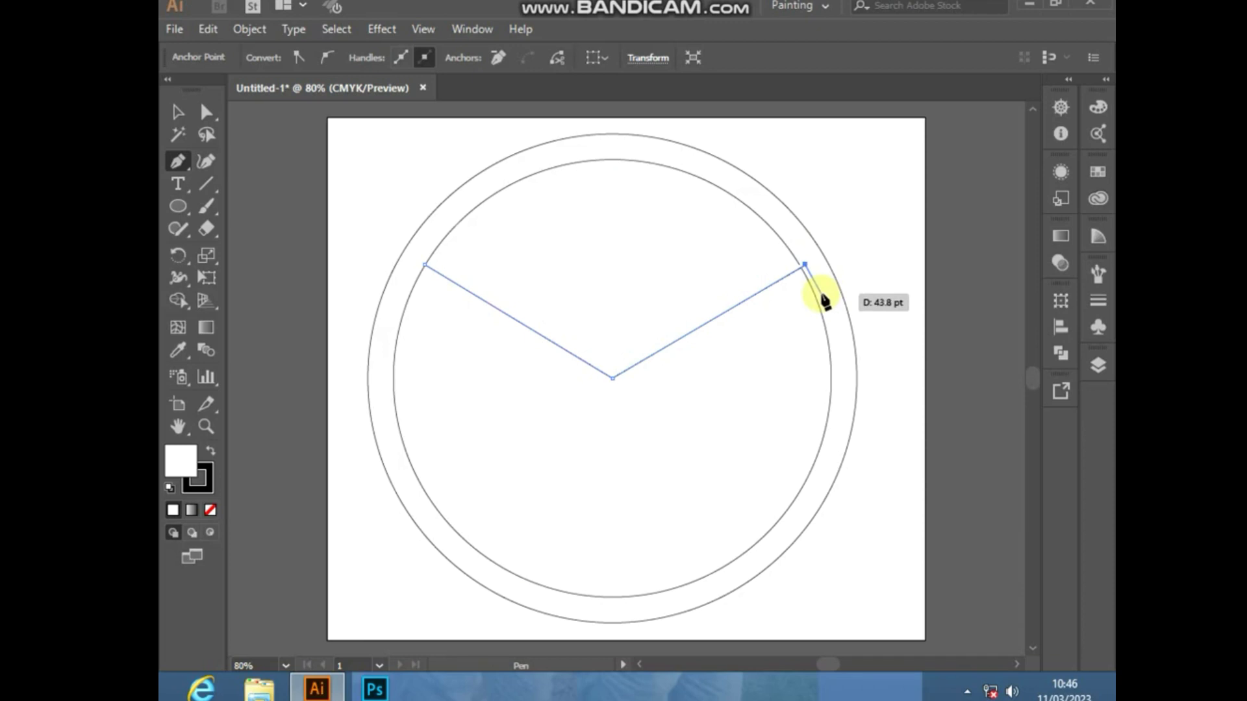
Finish outlining a V-shaped band with the Pen tool, running from the inner circle's right side through the centre to its left side.
click(612, 420)
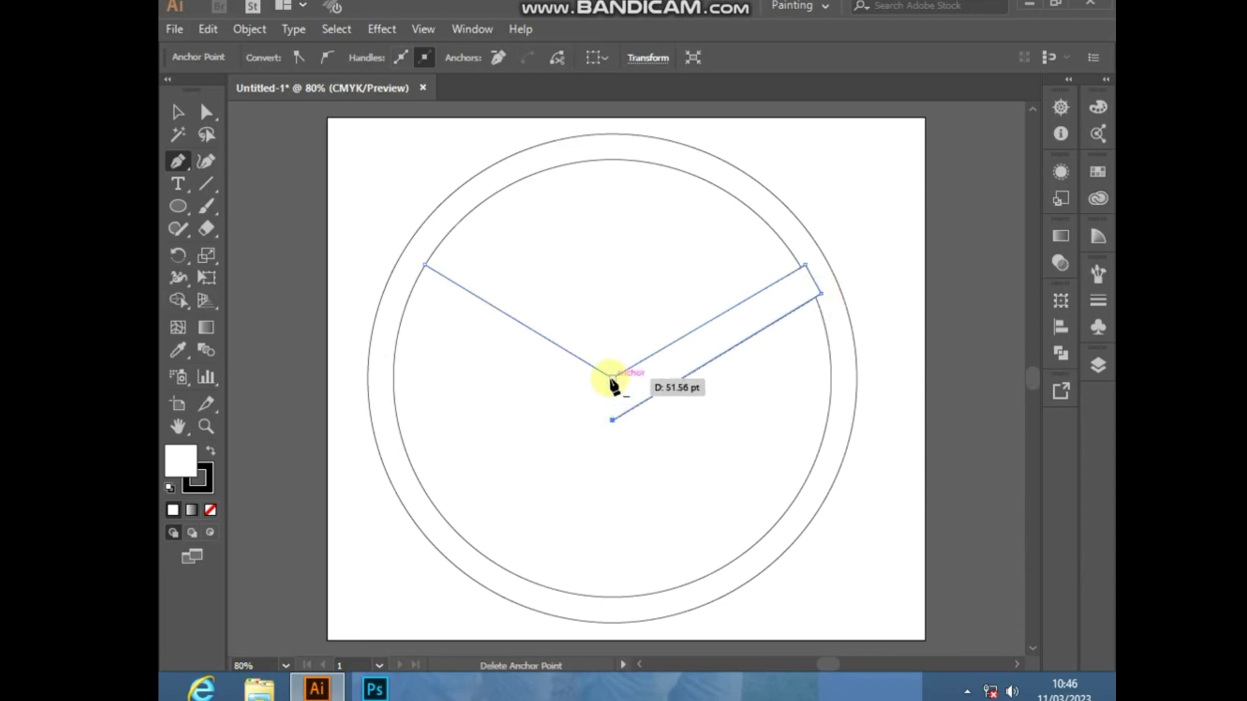
click(393, 288)
click(417, 260)
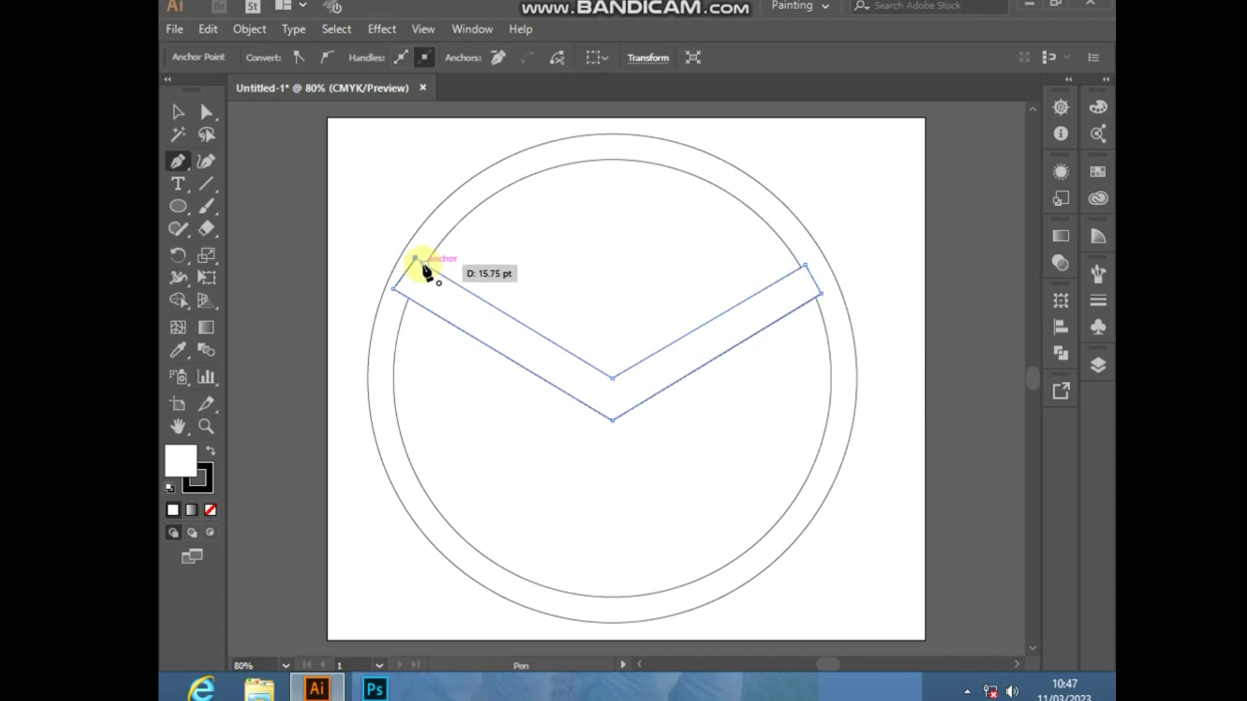
Draw a narrow vertical bar with the Pen tool, extending down from the V's left end to the lower part of the ring.
click(403, 288)
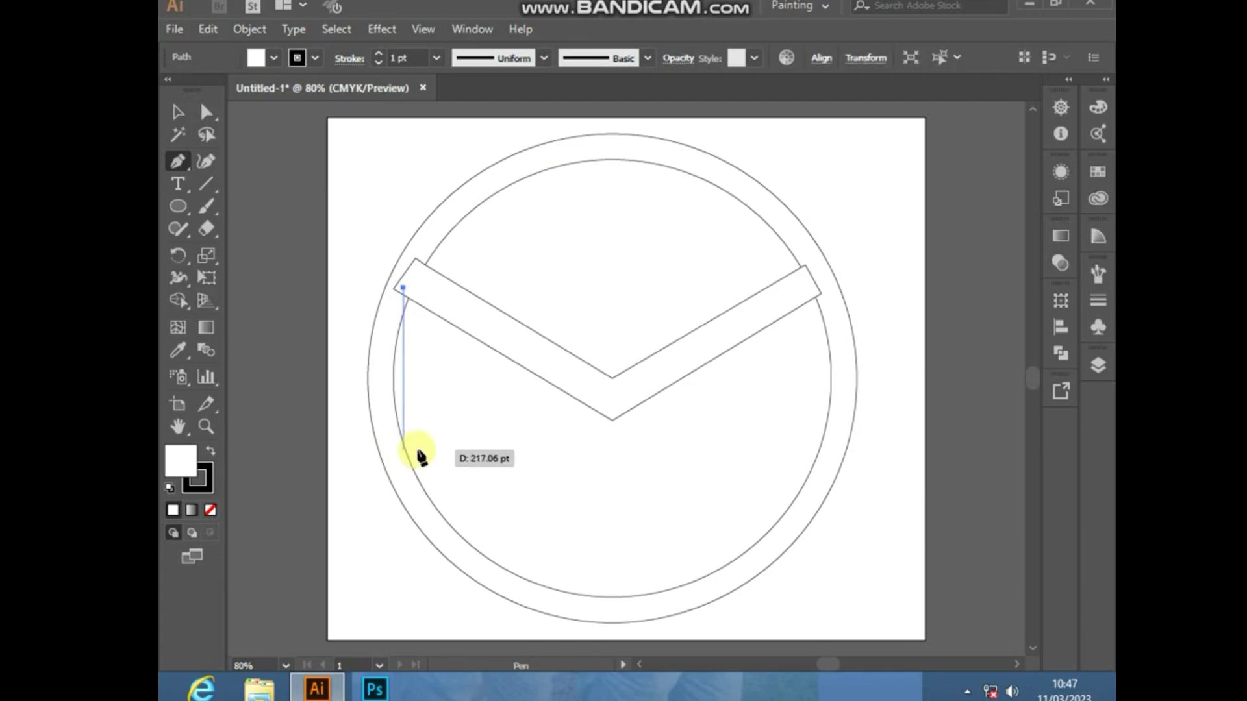
click(404, 505)
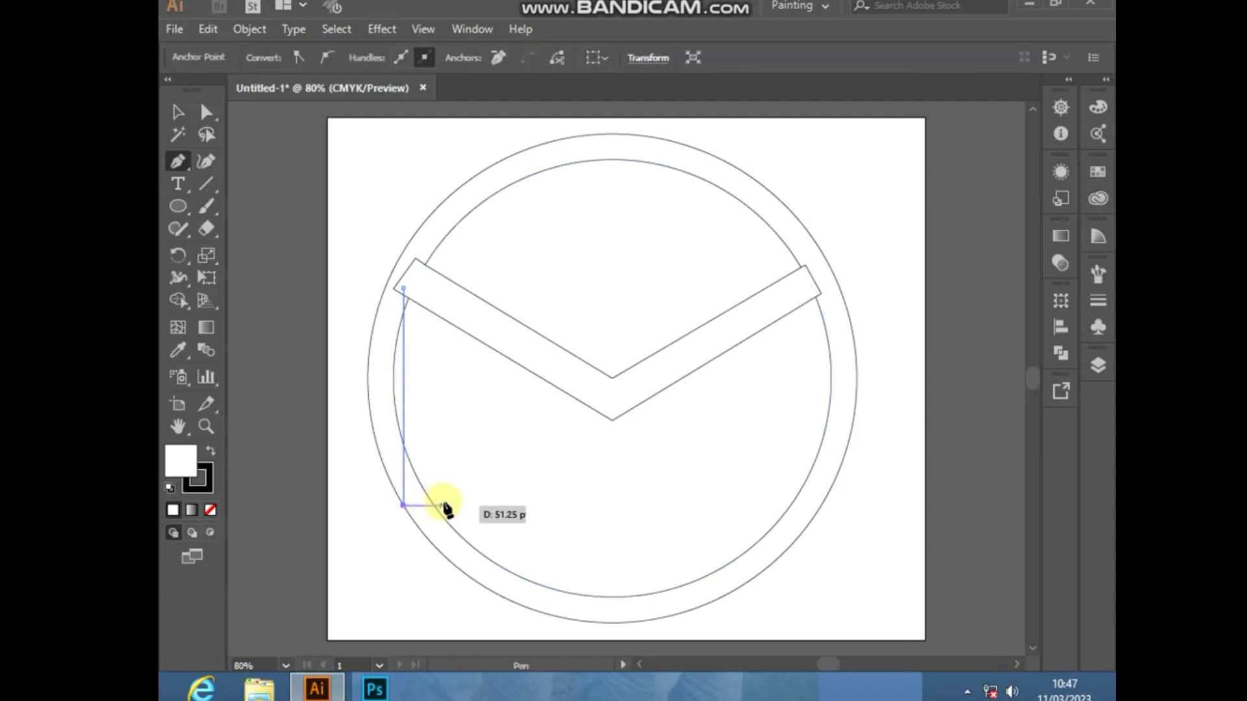
click(442, 505)
click(448, 307)
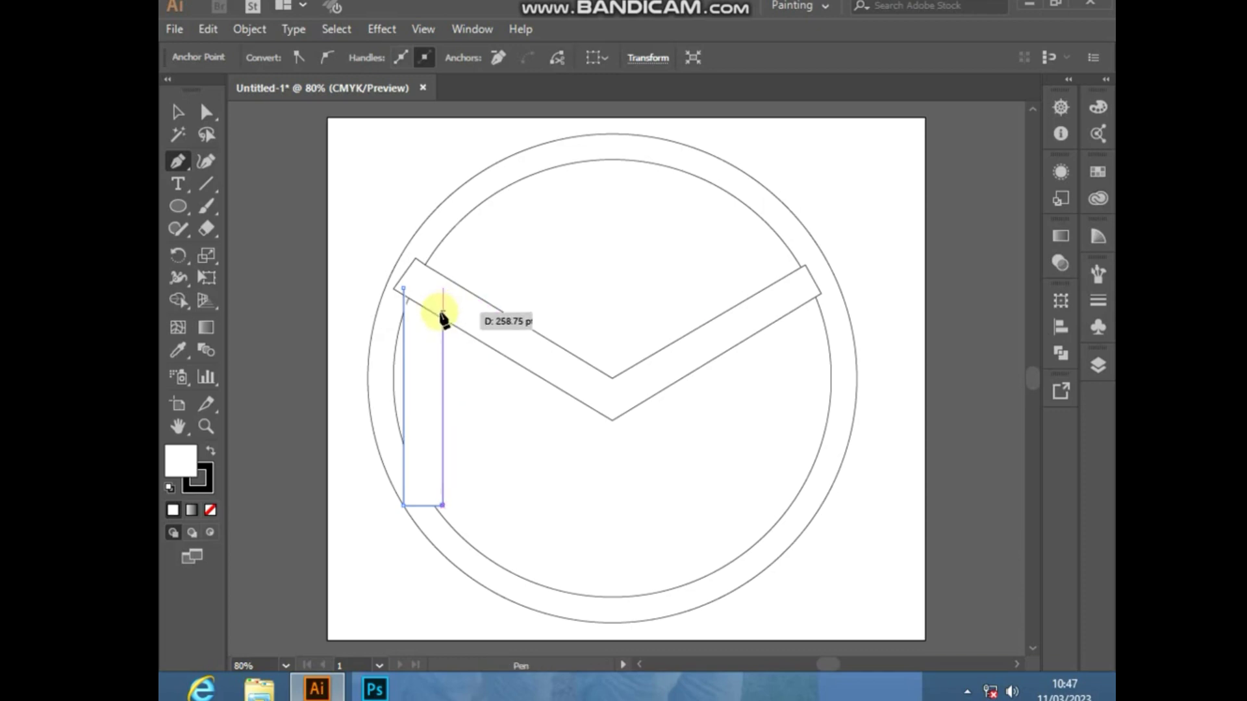
click(443, 288)
Duplicate the vertical bar under the V's right end and lengthen the copy upward, keeping its base level with the left bar.
click(178, 111)
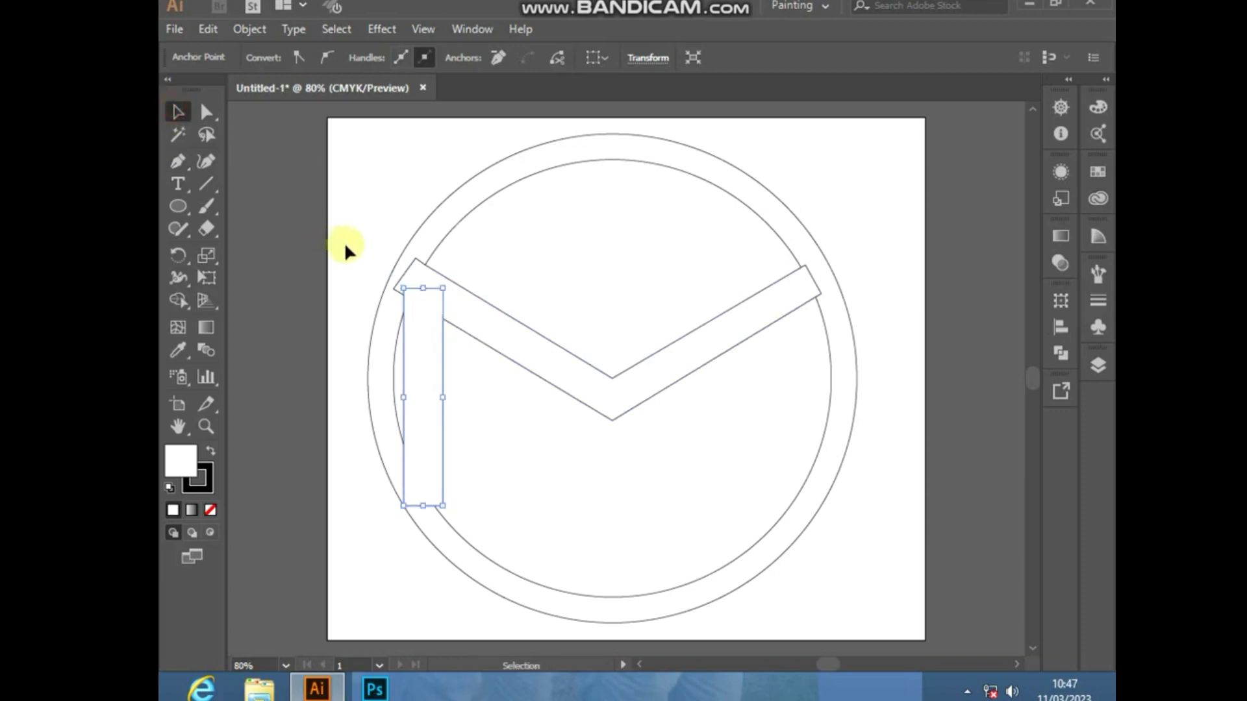
drag(441, 423, 812, 409)
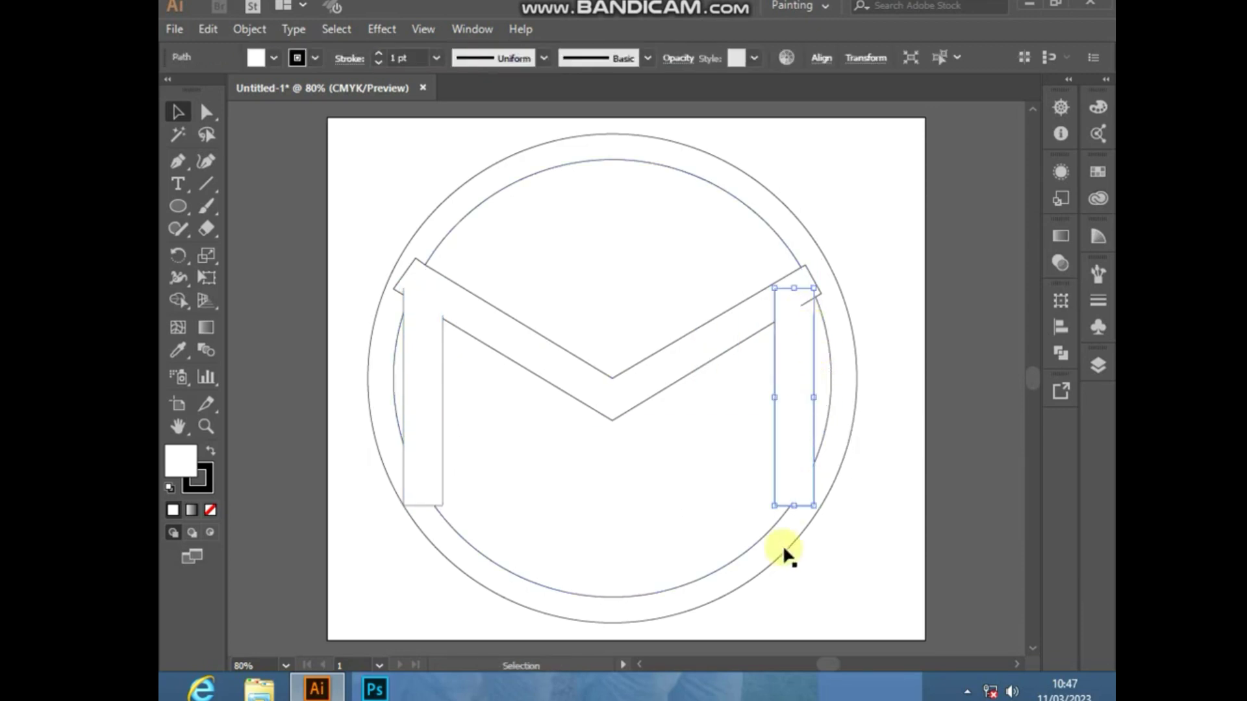
drag(795, 508, 795, 532)
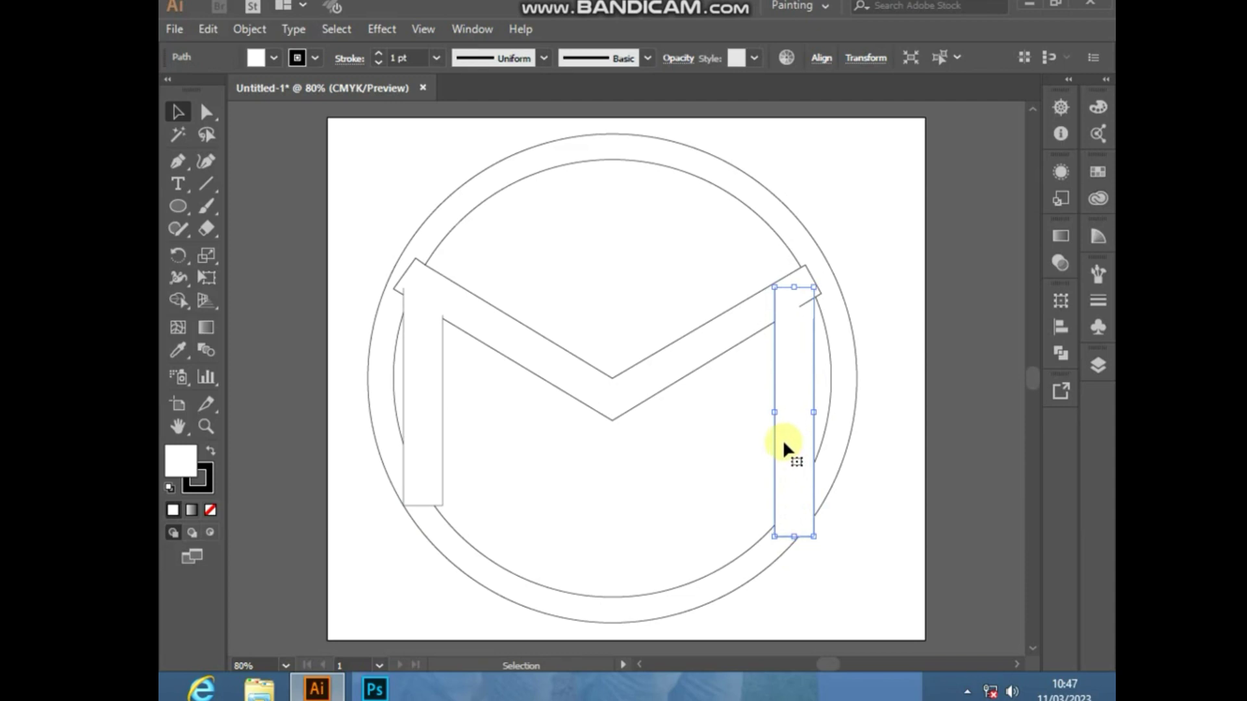
key(shift+Up)
key(shift+Up)
key(shift+Up)
drag(793, 518, 795, 505)
Enlarge both circles together about their common centre until they extend slightly beyond the artboard's left edge.
click(398, 158)
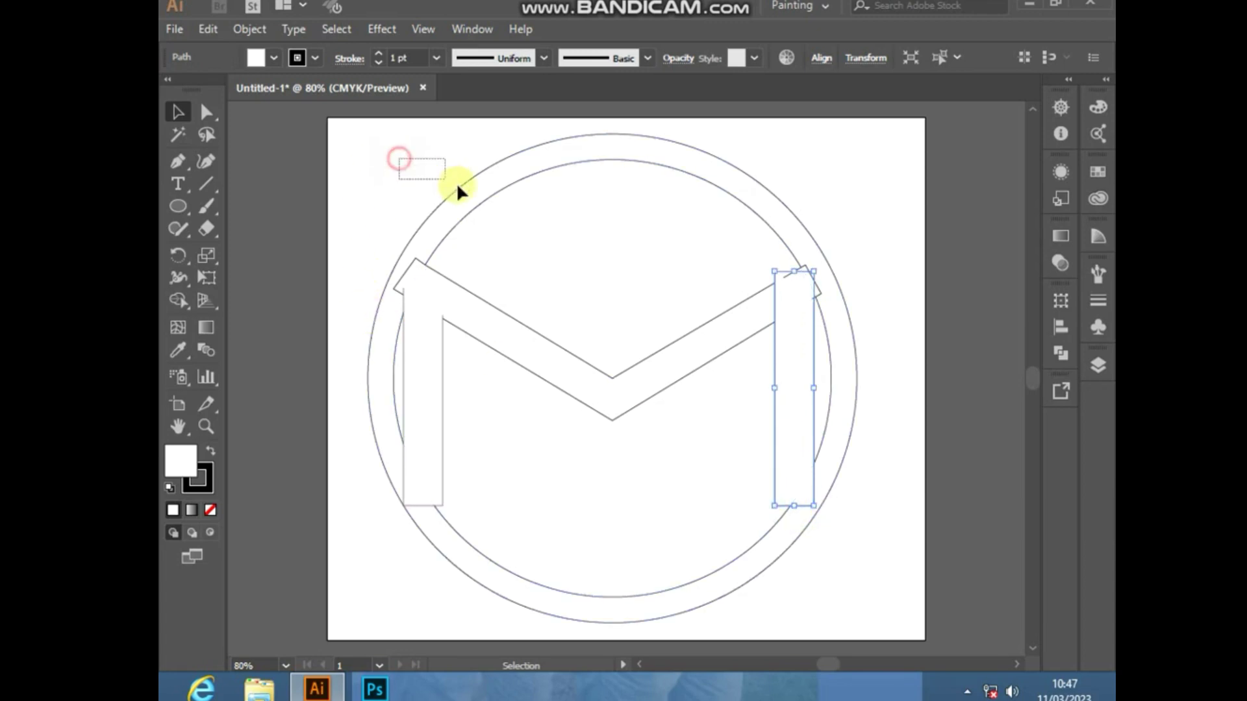
click(448, 209)
drag(372, 133, 337, 119)
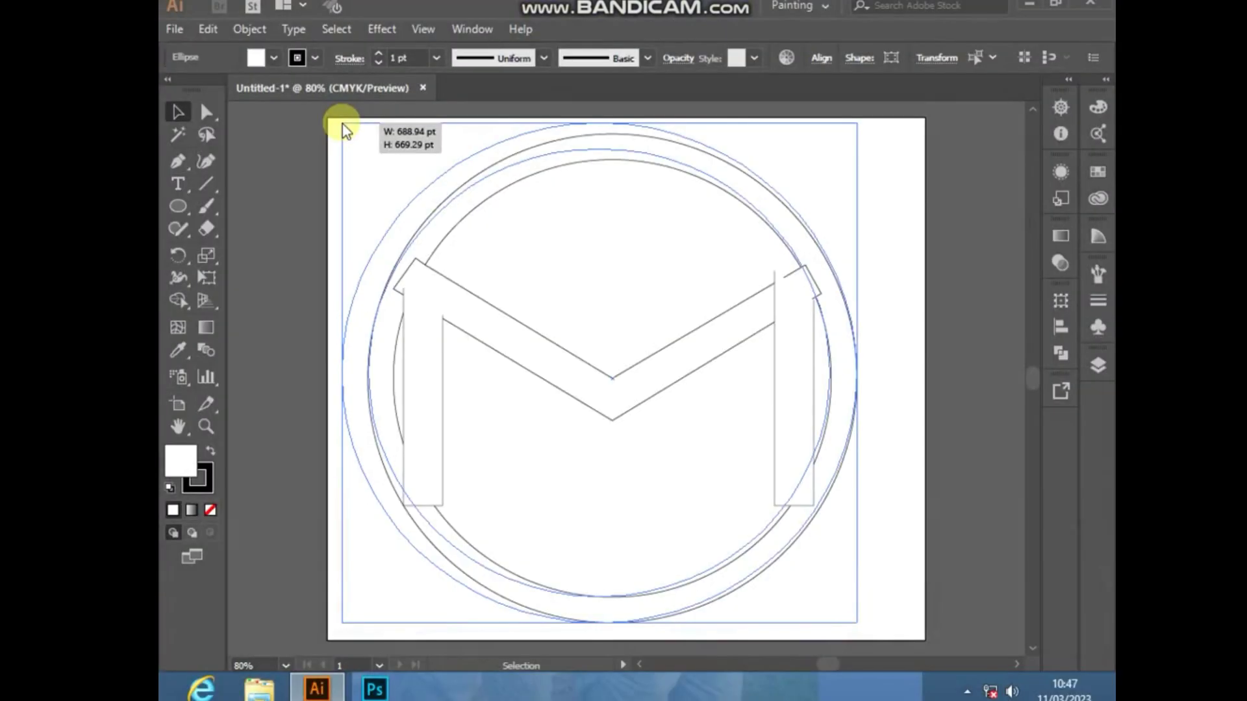
drag(337, 118, 315, 187)
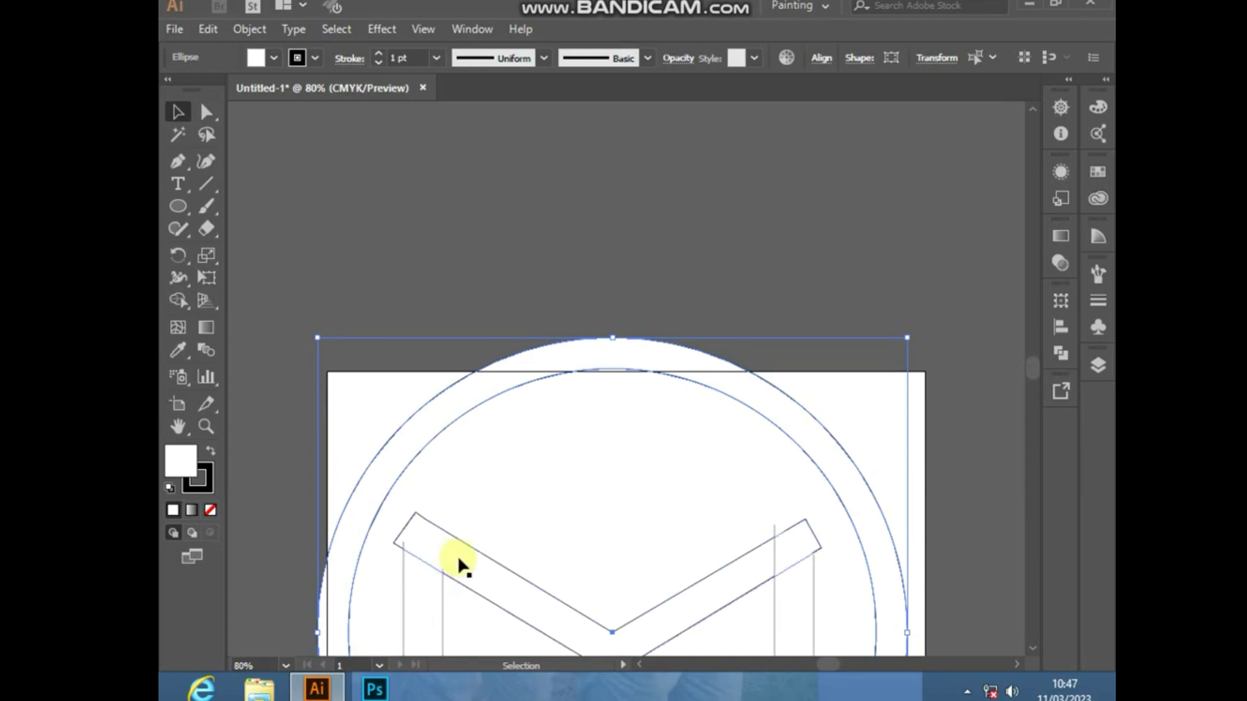
Scale the circles, V and bars down together about the centre so the whole logo fits inside the artboard.
shift+click(463, 586)
shift+click(443, 607)
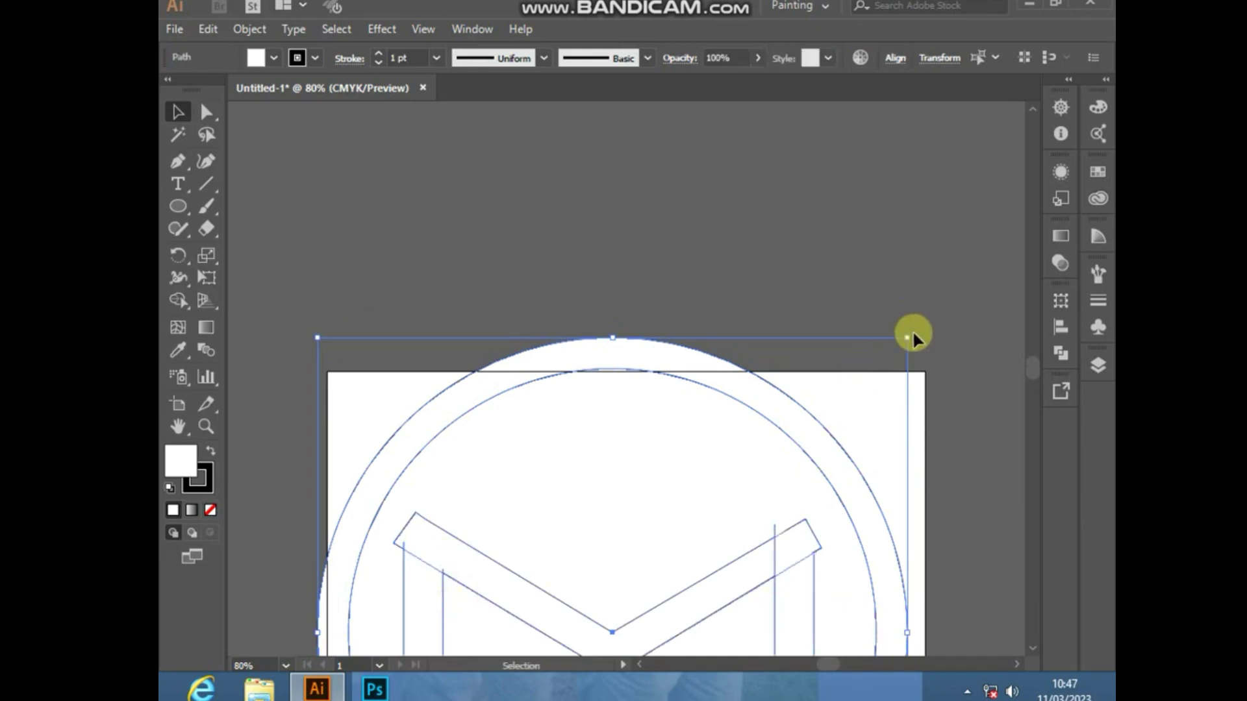
drag(907, 338, 846, 442)
click(178, 426)
drag(534, 607, 495, 364)
click(188, 111)
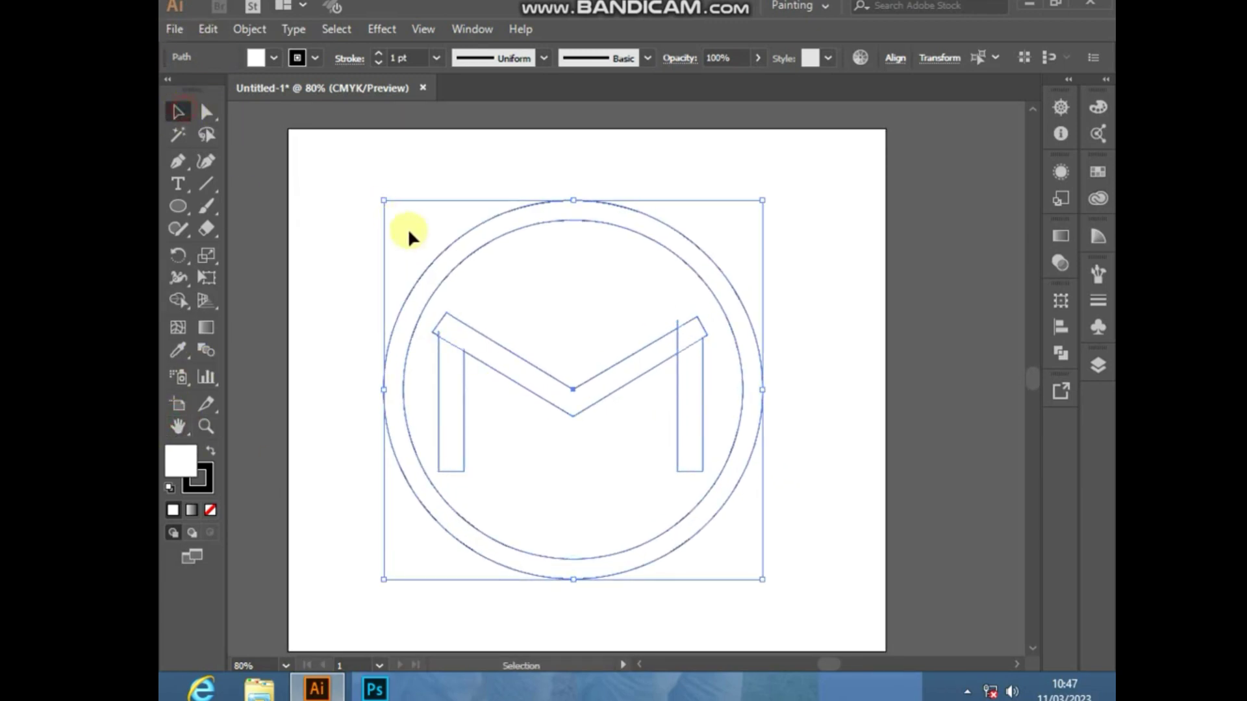
click(316, 206)
Move the V-shaped band straight up so its outer ends overlap the ring.
drag(600, 401, 601, 354)
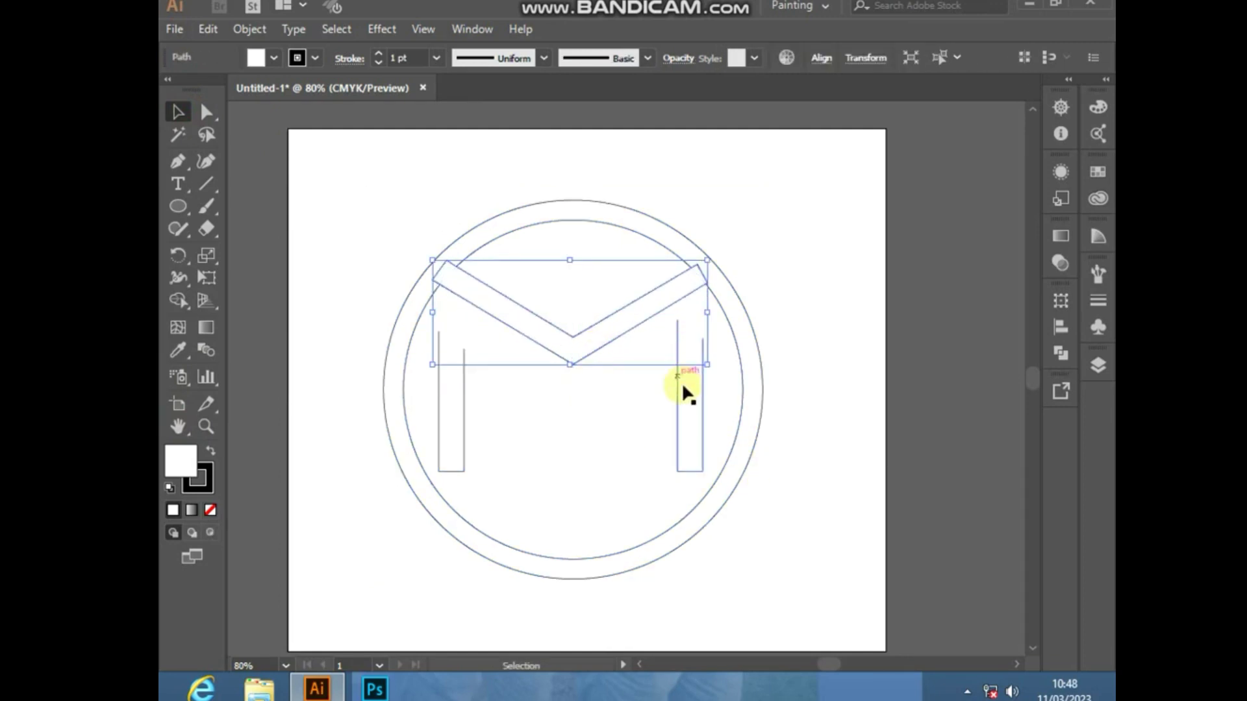
click(652, 426)
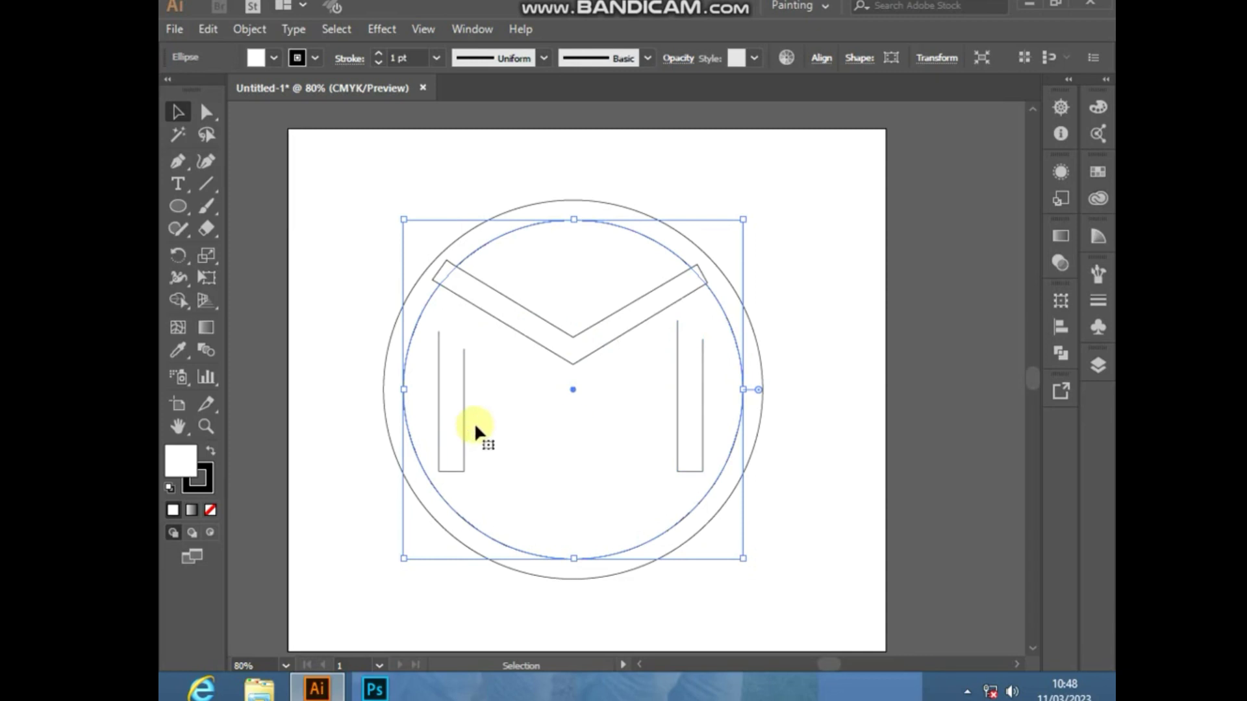
click(934, 641)
Move both vertical bars up together until their tops overlap the ends of the V.
click(690, 454)
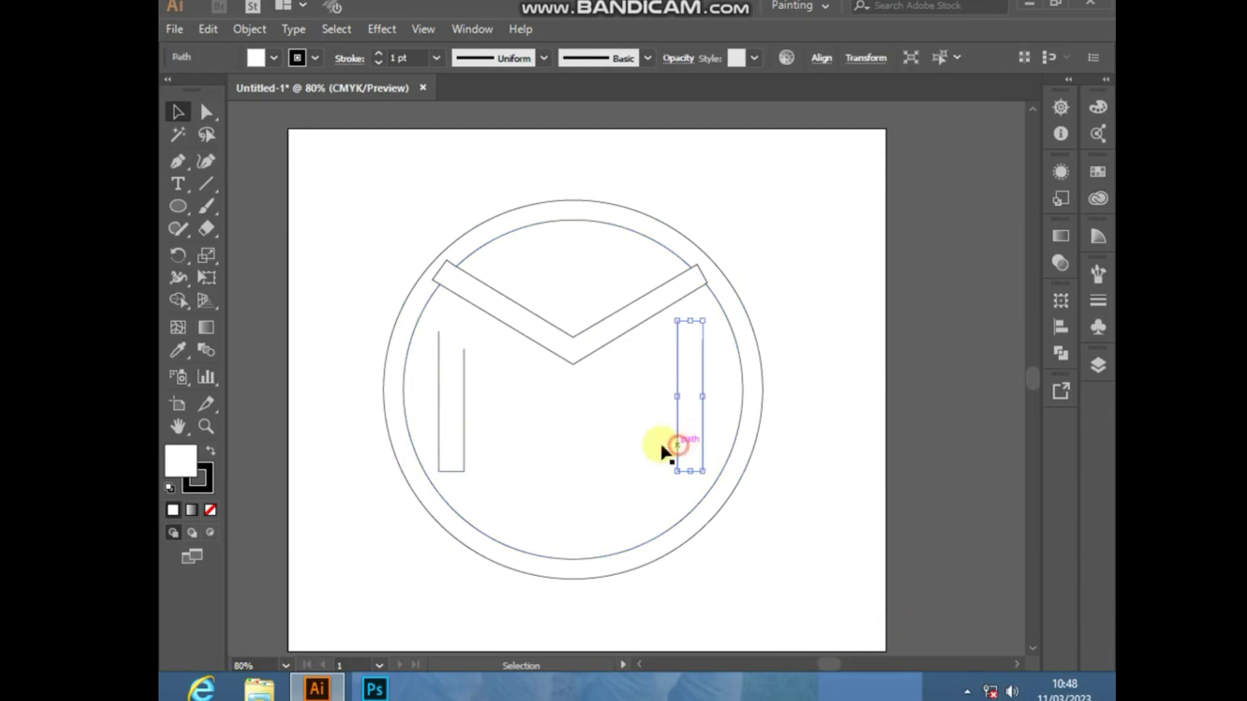
shift+click(460, 419)
key(shift+Up)
key(shift+Up)
key(shift+Up)
key(shift+Up)
key(shift+Up)
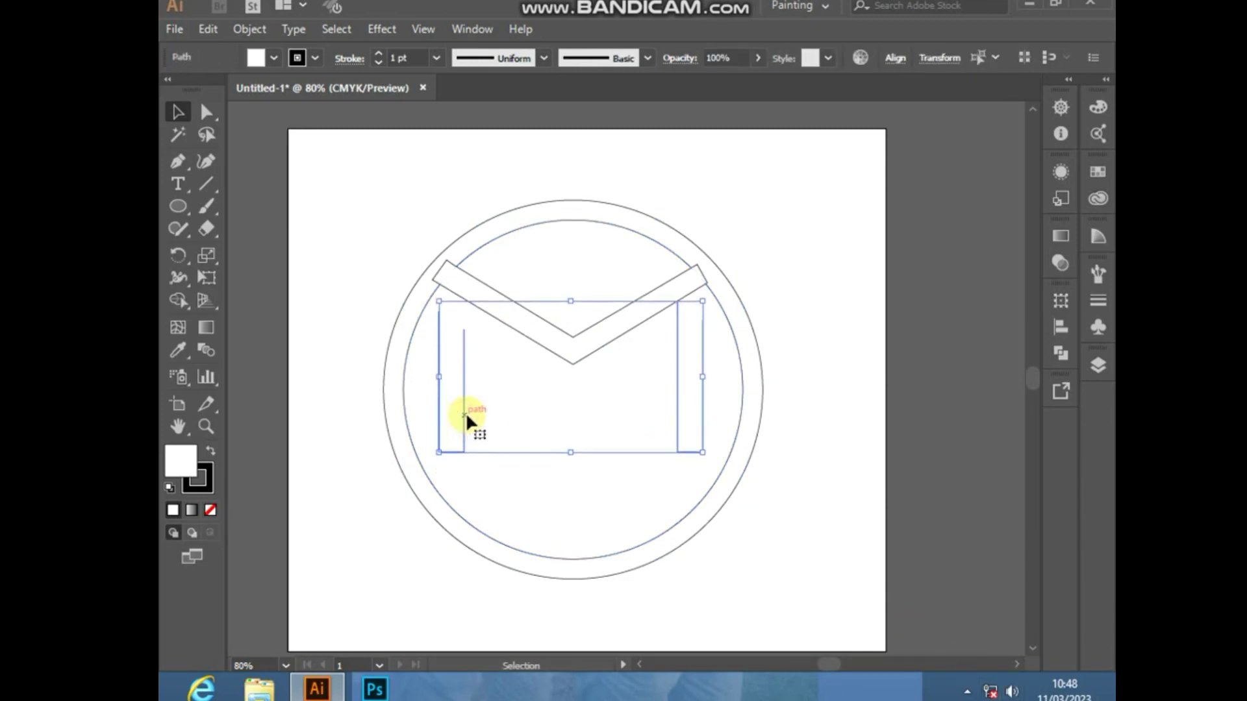
key(shift+Up)
key(shift+Up)
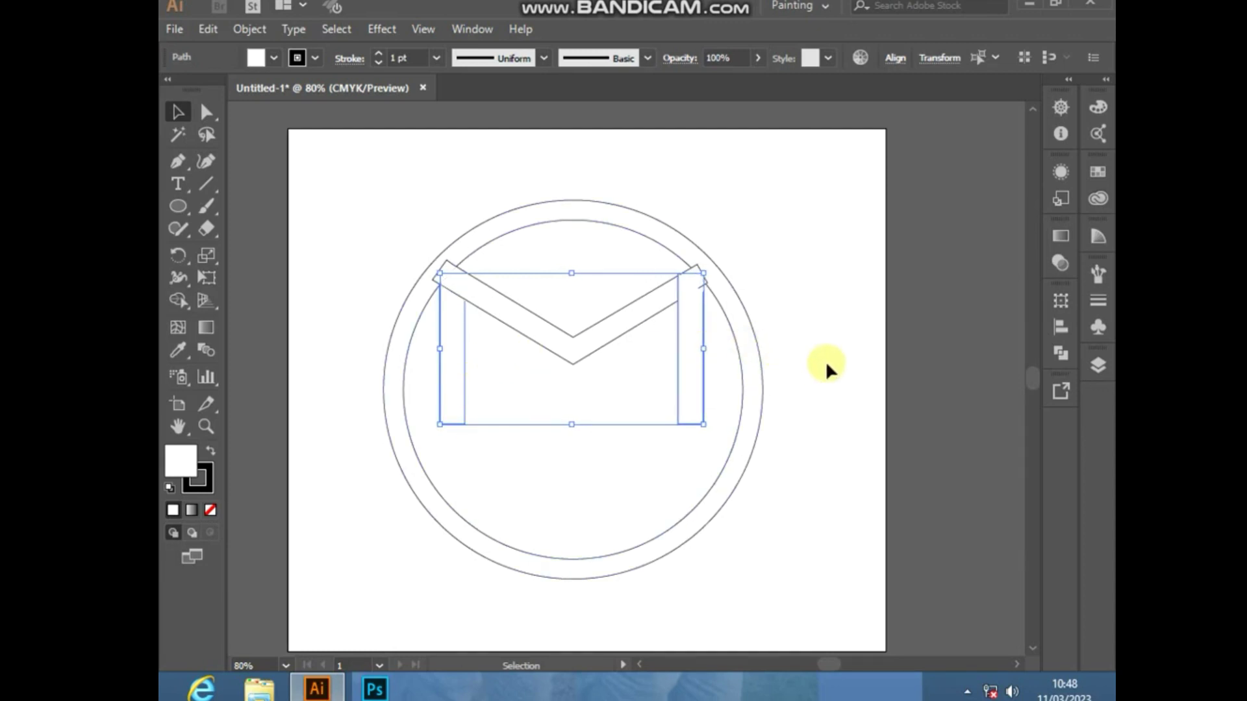
click(806, 361)
Align the right bar's outer edge with the V's right end and adjust its top to end within the V's arm.
drag(700, 351, 694, 351)
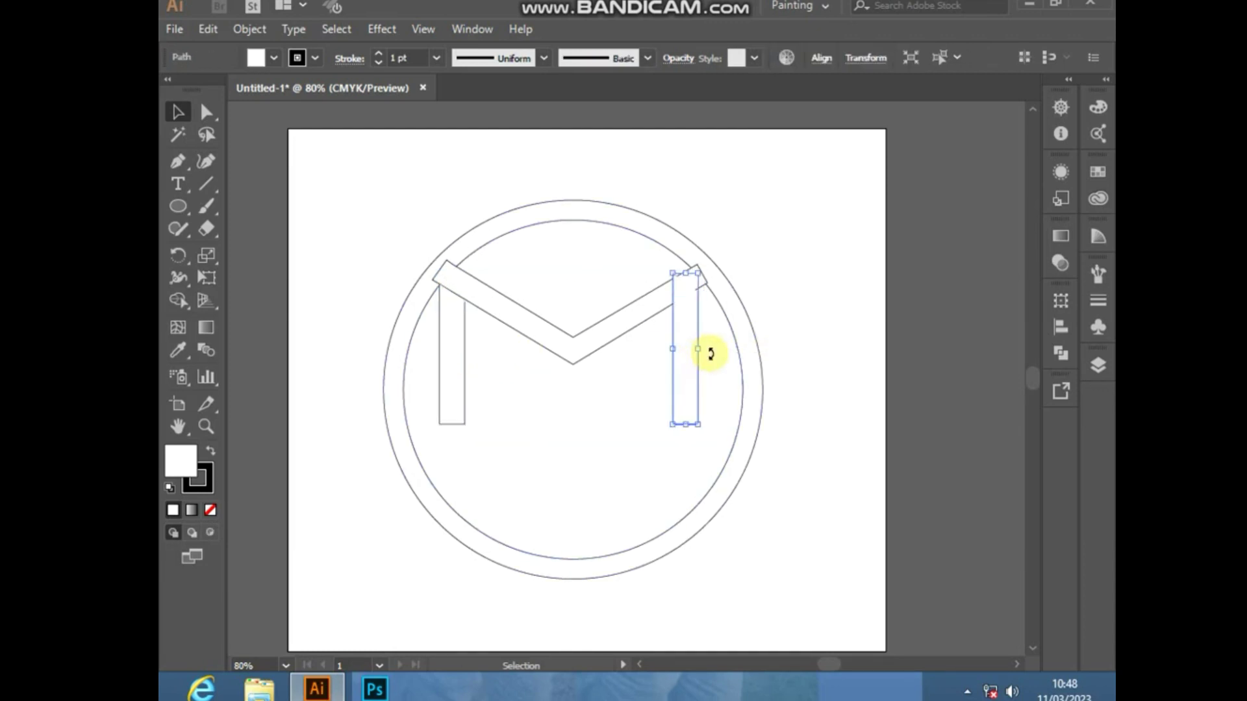
drag(686, 273, 686, 225)
key(Right)
key(Right)
key(Right)
key(Right)
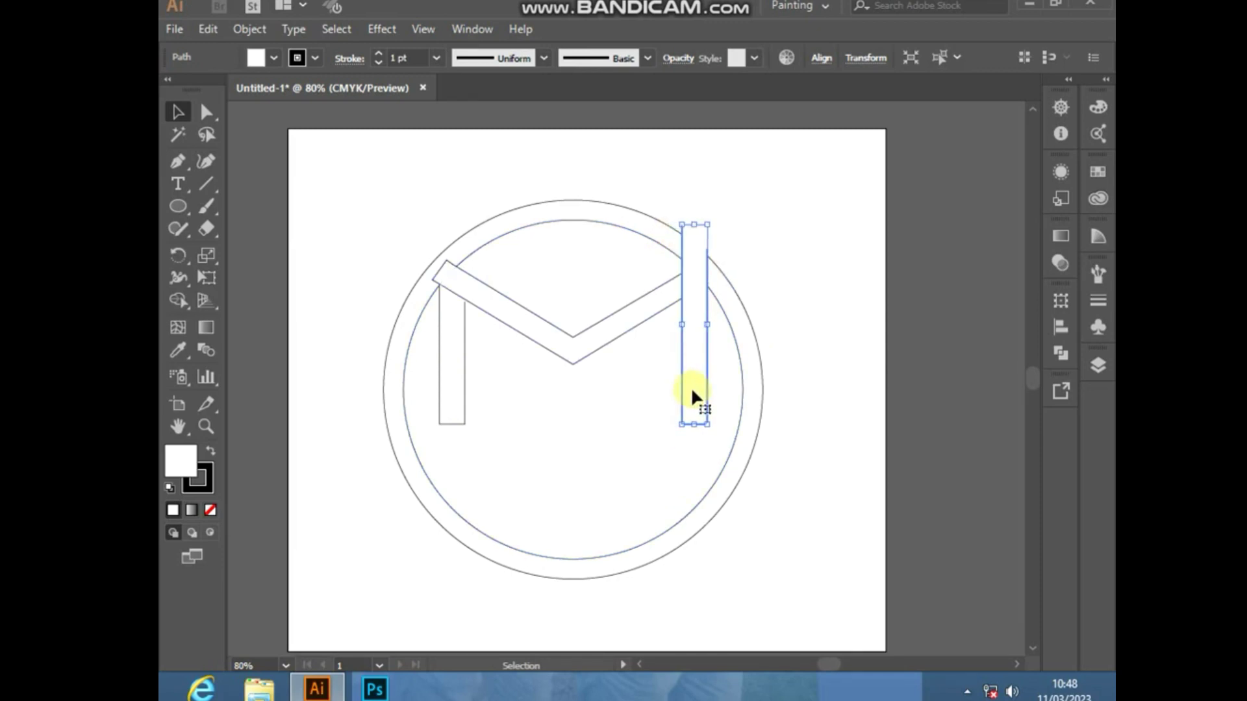
key(Left)
drag(693, 223, 696, 268)
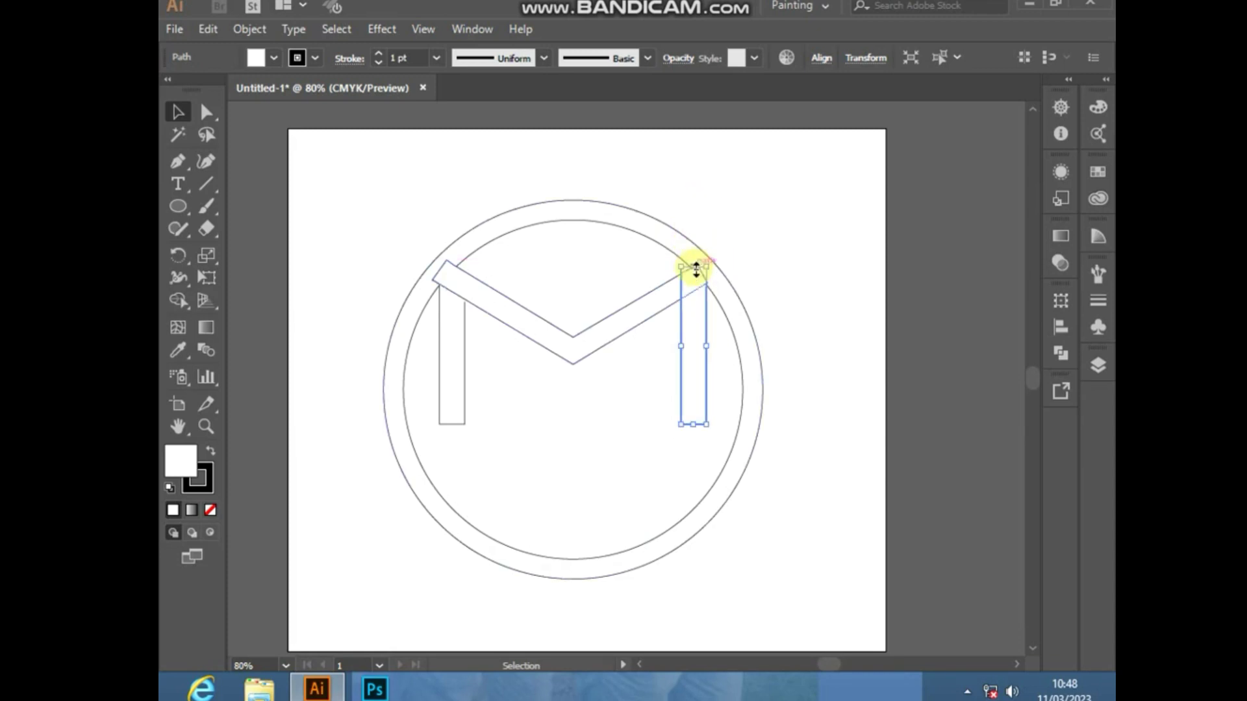
click(713, 199)
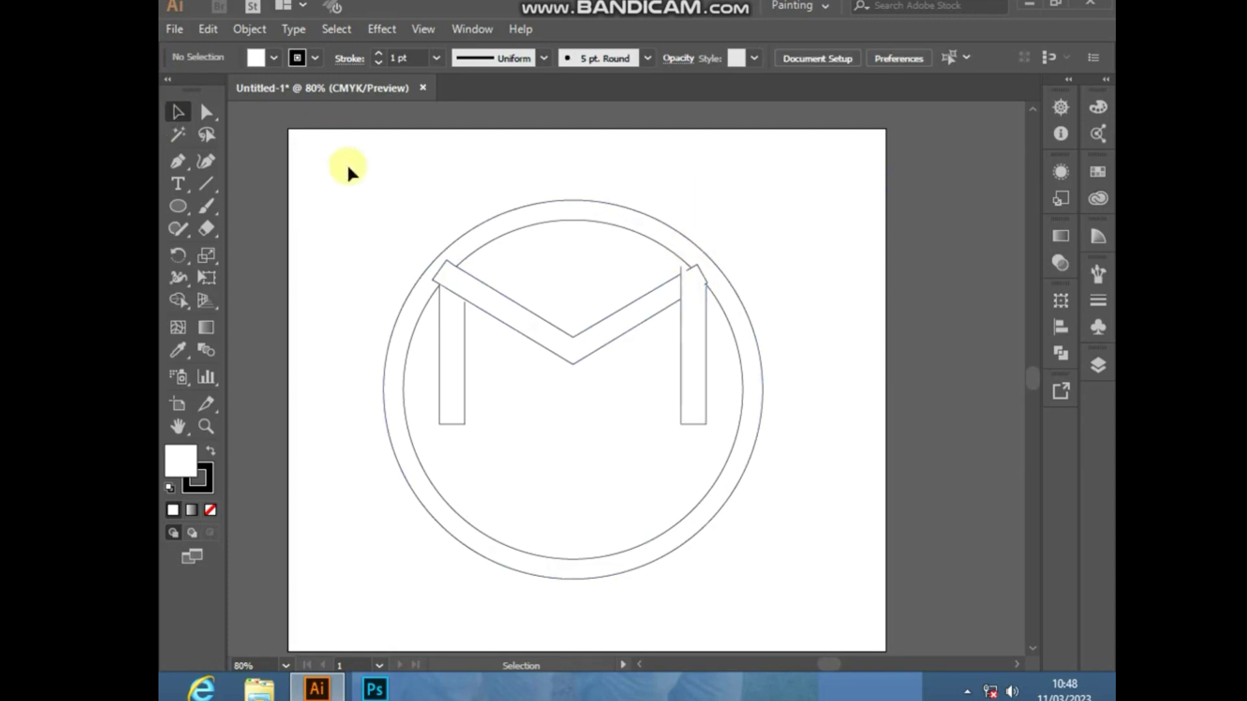
Stretch the V and both bars downward together to make the M taller inside the ring.
click(452, 426)
click(557, 356)
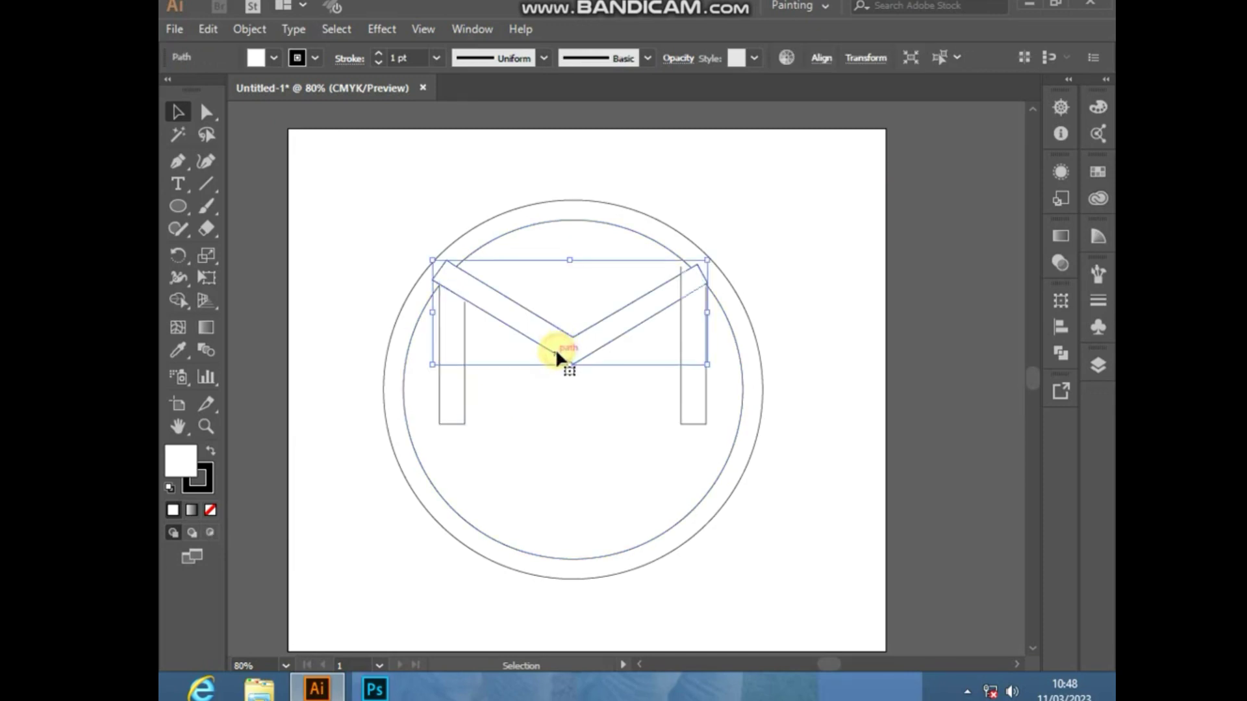
shift+click(458, 398)
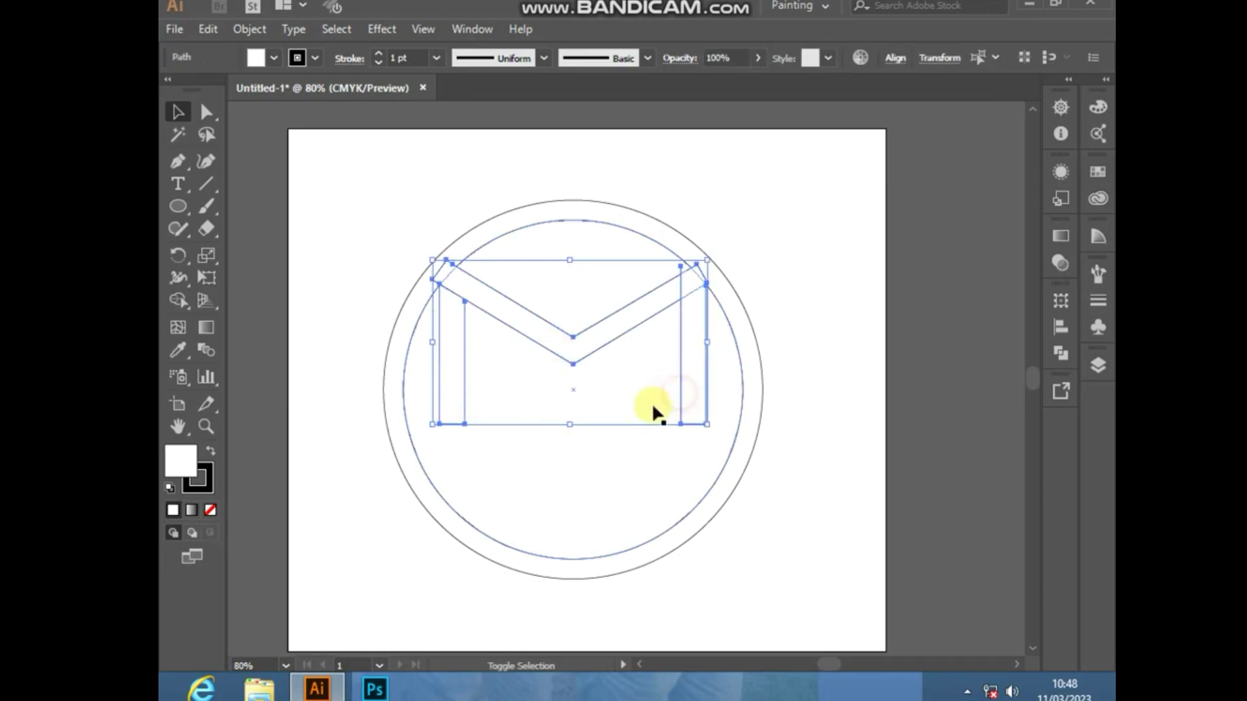
drag(568, 425, 562, 462)
click(336, 197)
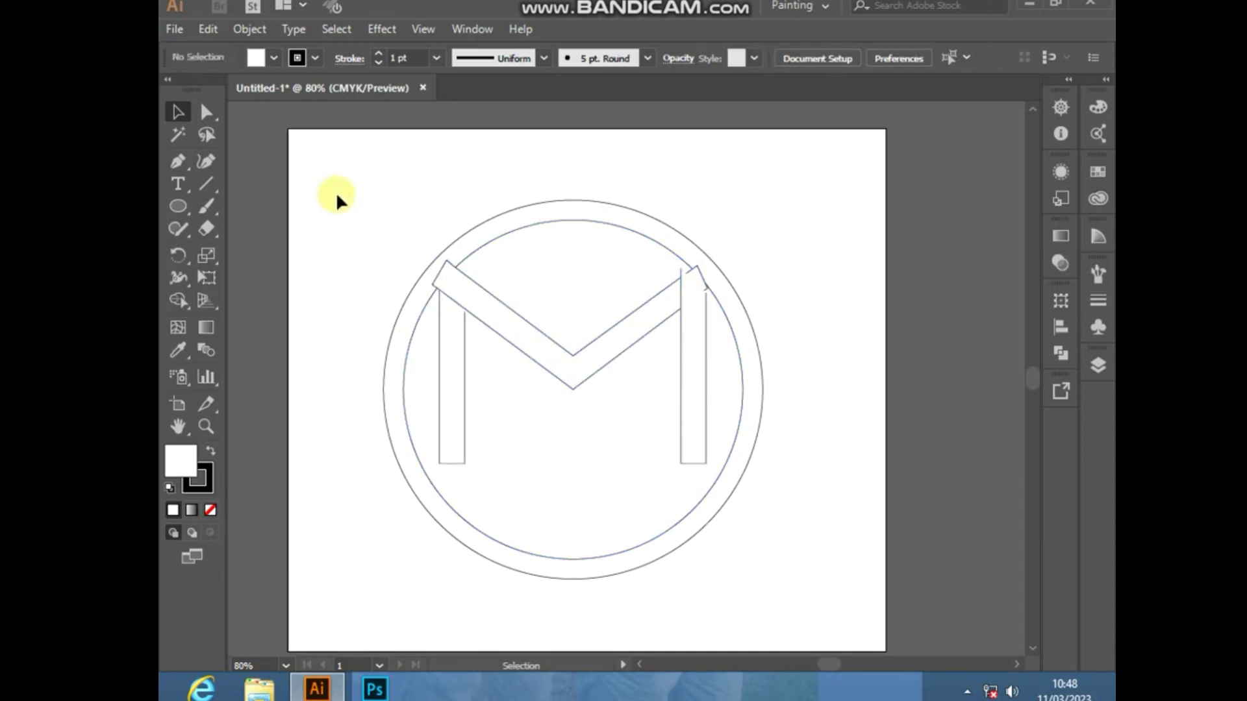
Select the whole logo and merge the V's left end with the ring using the Shape Builder.
drag(334, 182, 715, 602)
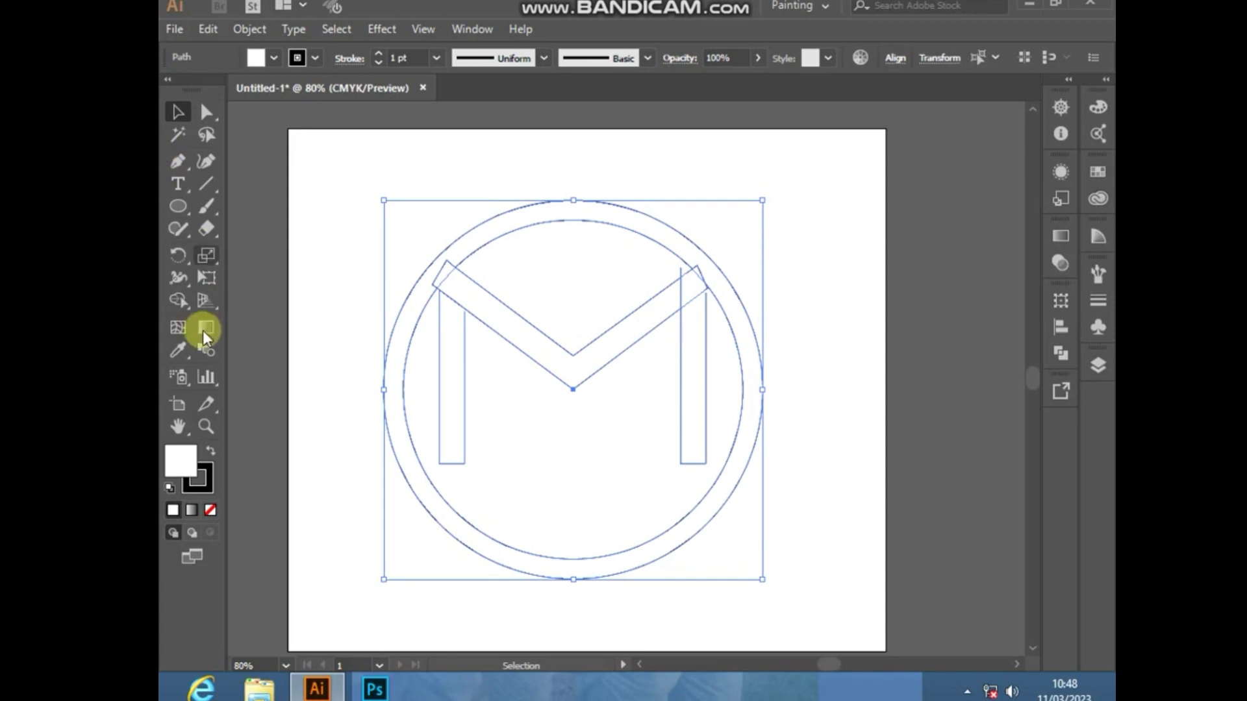
click(184, 302)
mouse_move(454, 353)
mouse_down()
mouse_move(454, 287)
mouse_move(488, 299)
mouse_up()
key(ctrl+z)
key(ctrl+z)
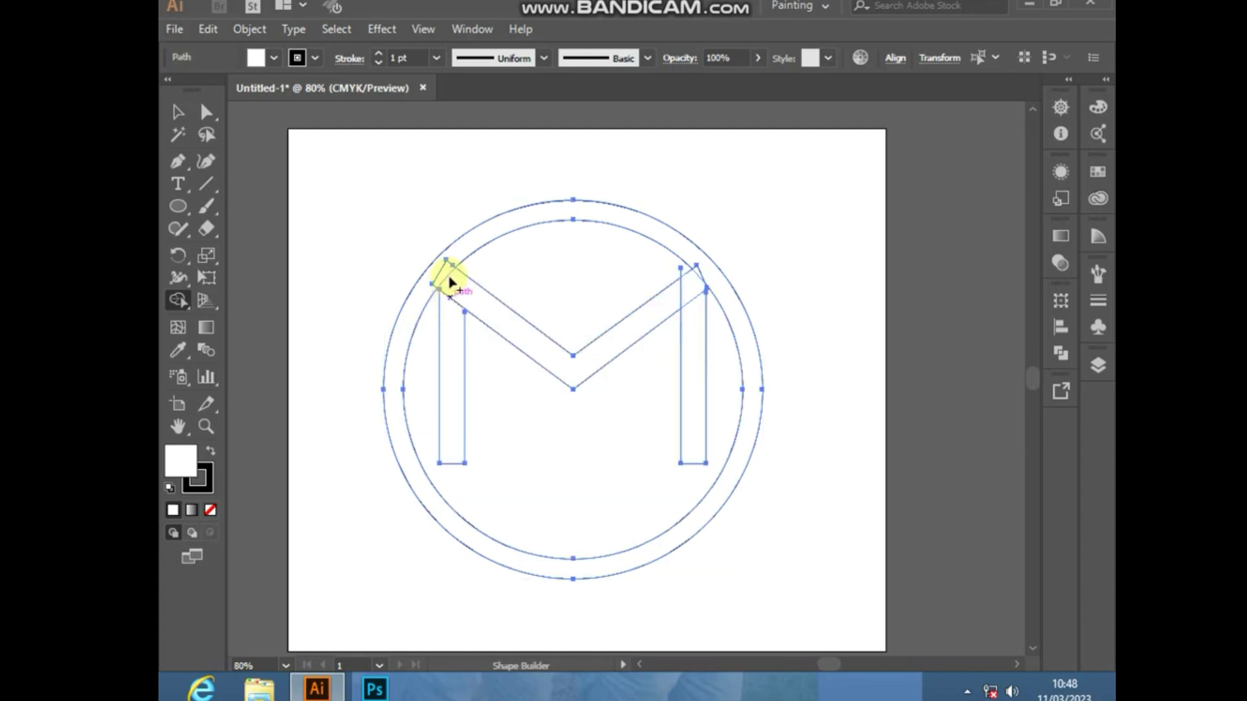
click(451, 286)
click(451, 286)
drag(451, 288, 451, 294)
key(ctrl+z)
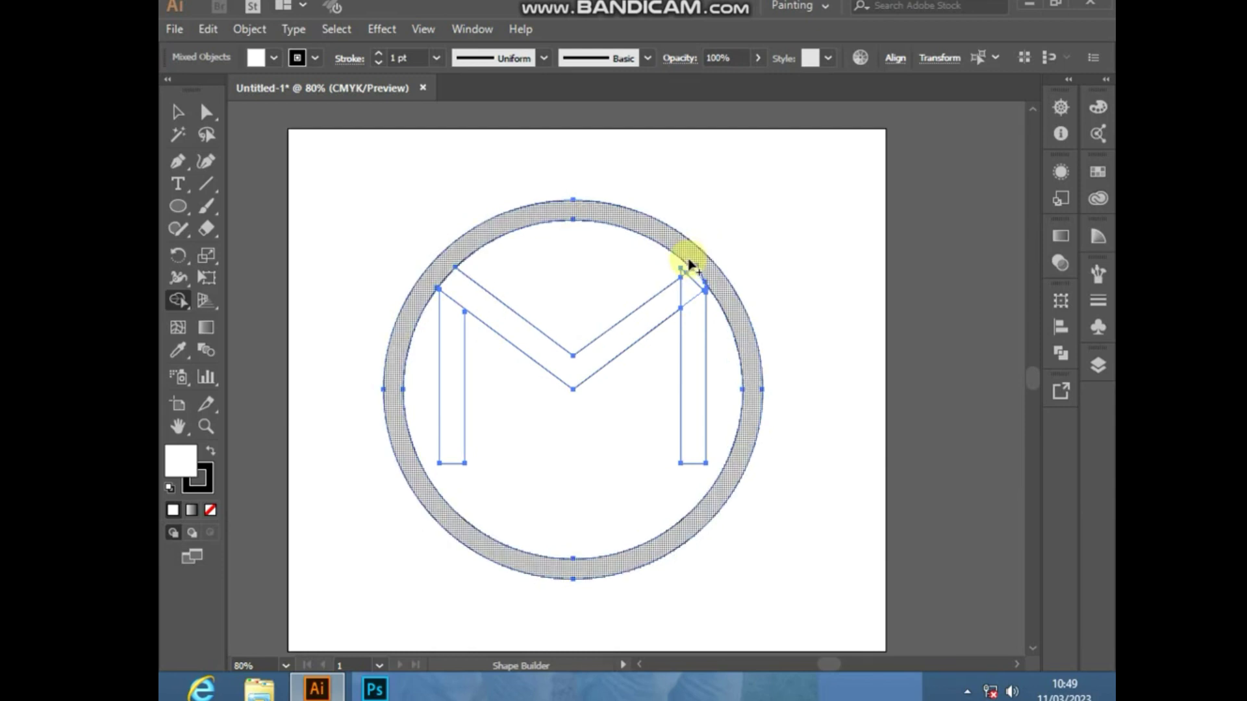
Merge the V's right end and the right bar into the ring shape with the Shape Builder.
mouse_move(696, 267)
mouse_down()
mouse_move(672, 302)
mouse_move(691, 289)
mouse_move(693, 314)
mouse_up()
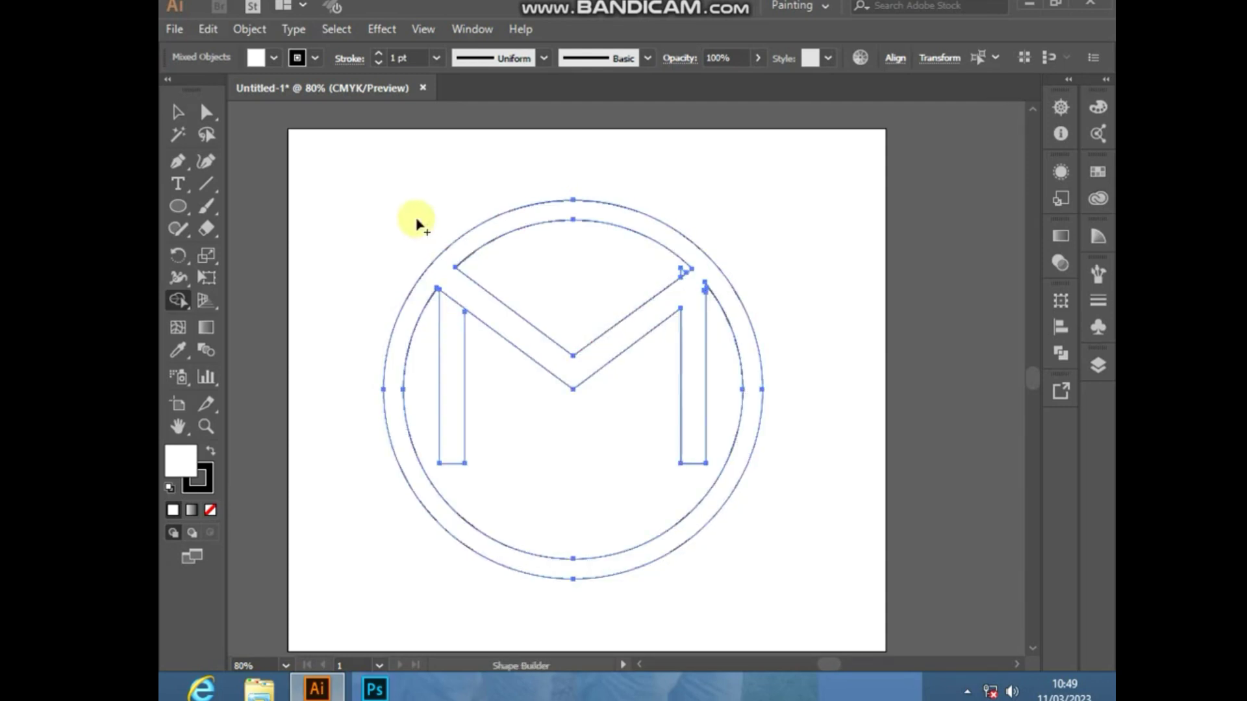
click(178, 112)
click(339, 241)
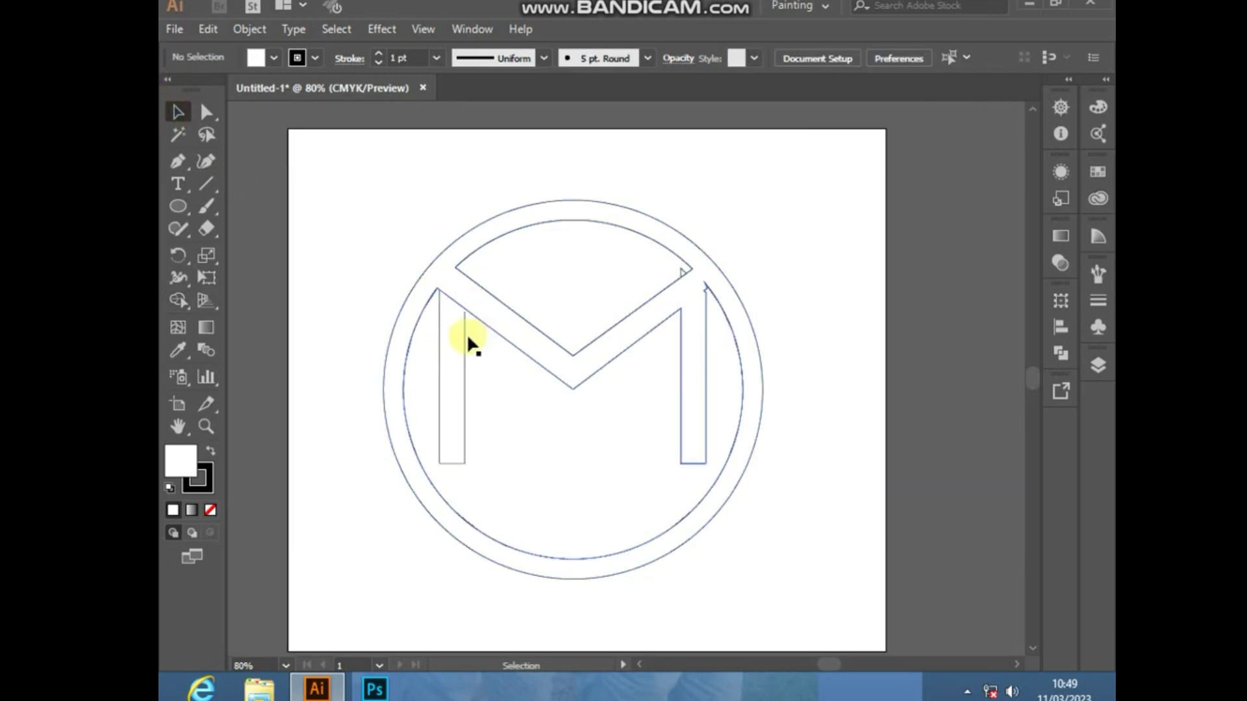
Extend the top of the left bar upward so it overlaps the V's left arm.
click(466, 338)
drag(459, 287, 450, 272)
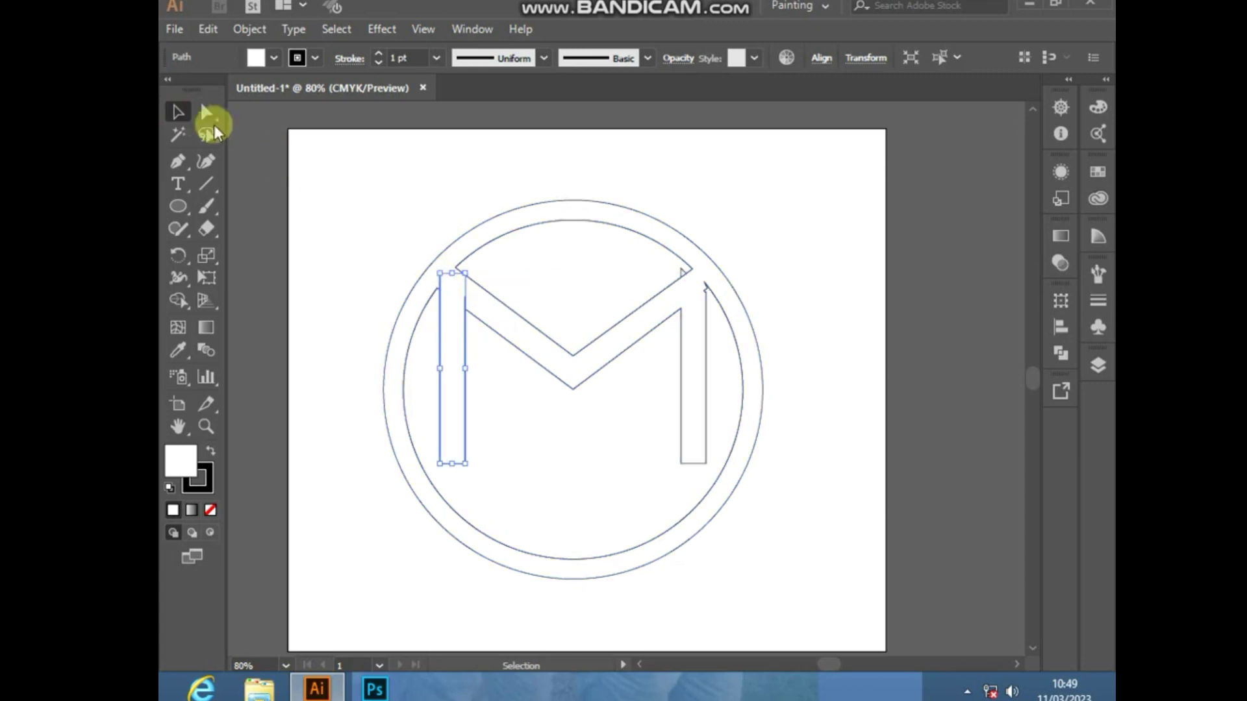
click(328, 189)
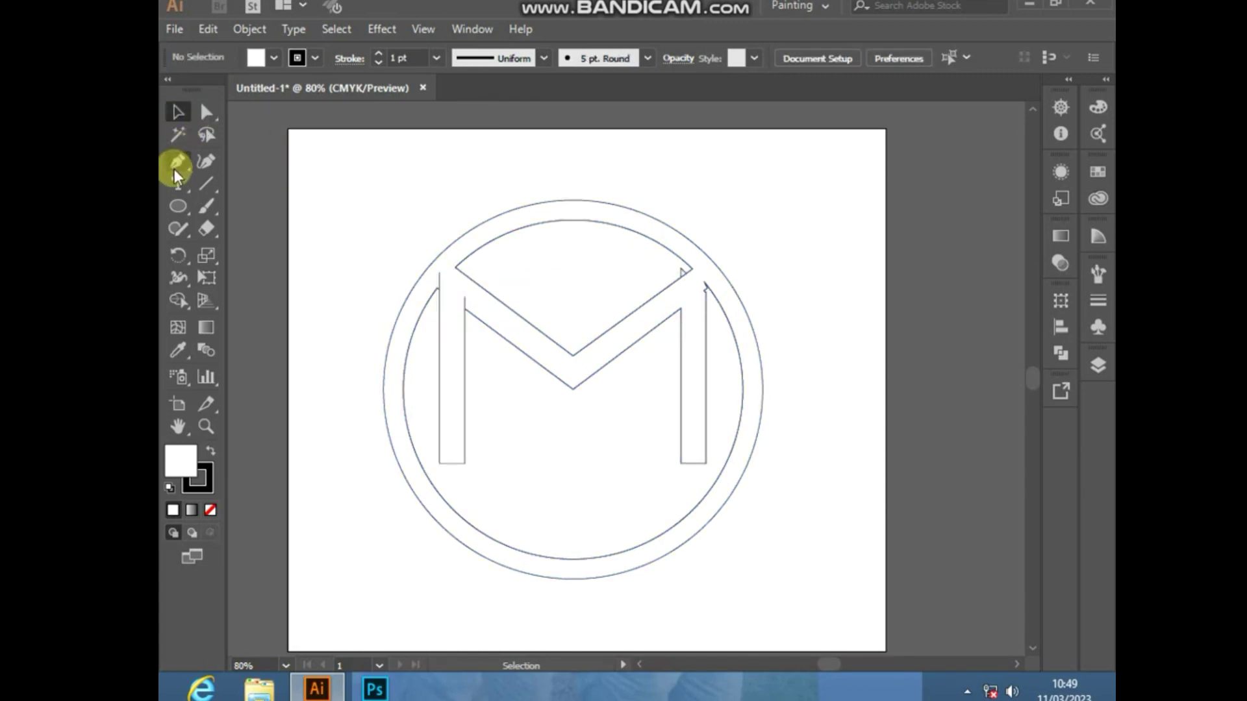
Select the whole logo and merge the left bar into the M and ring with the Shape Builder.
drag(393, 187, 665, 499)
click(177, 300)
mouse_move(447, 282)
mouse_down()
mouse_move(450, 315)
mouse_move(457, 281)
mouse_up()
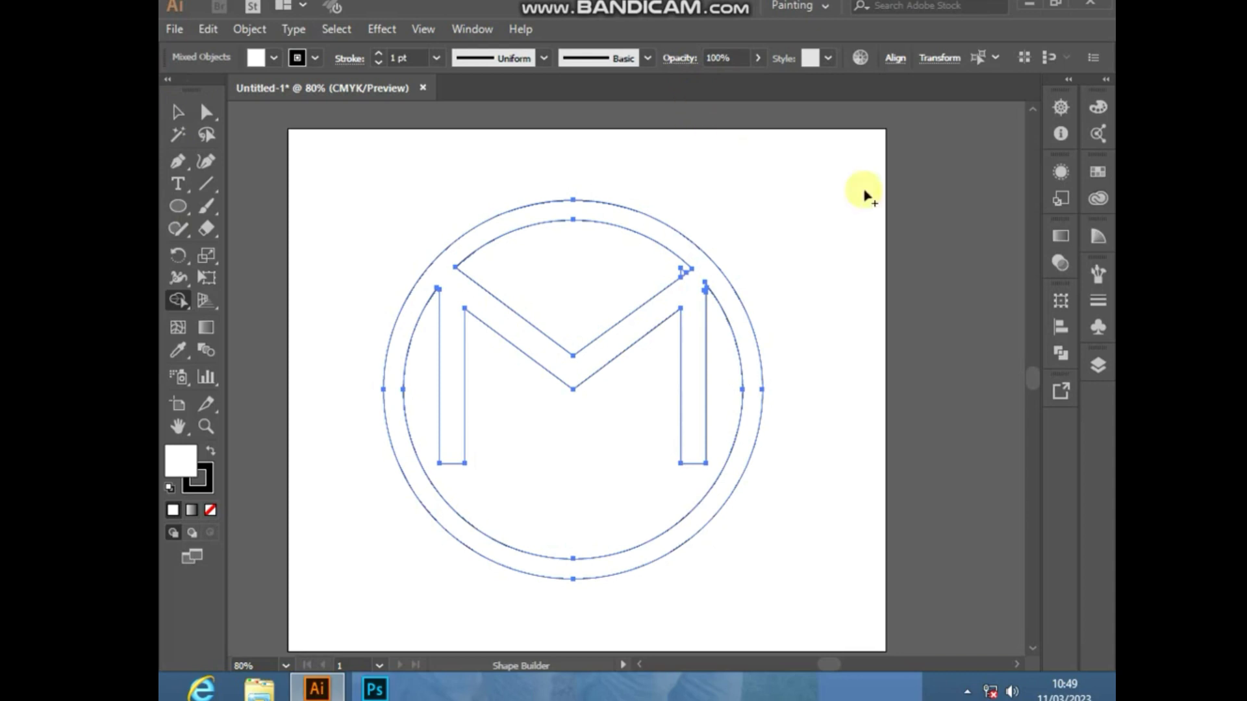
Apply a linear white-to-black gradient fill to the selected logo shapes.
click(1060, 236)
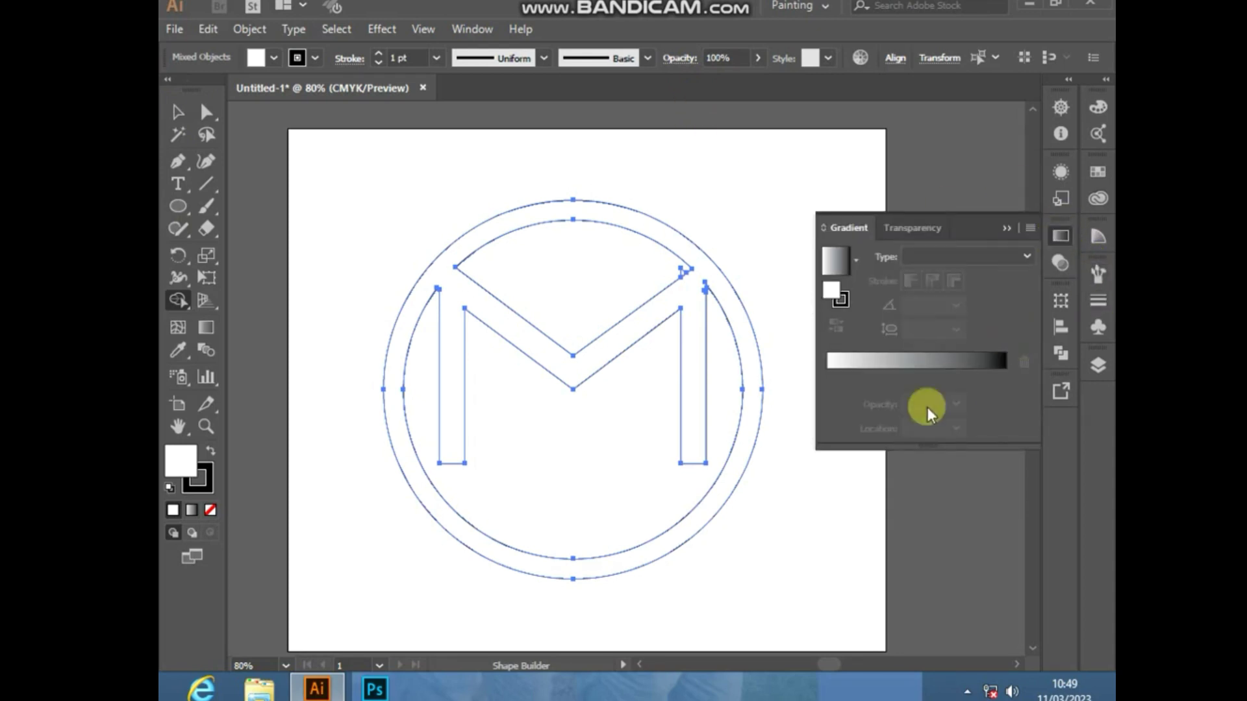
click(994, 367)
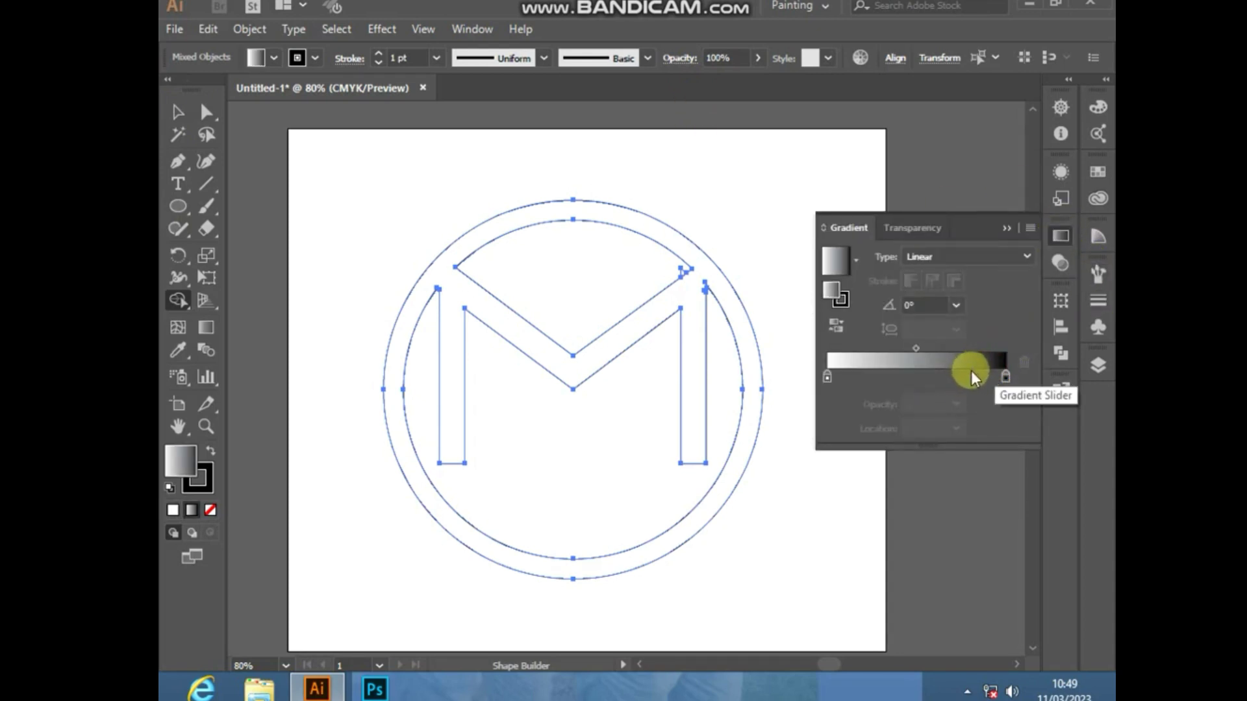
Add four roughly evenly spaced colour stops between the white and black ends of the linear gradient.
click(976, 377)
click(939, 377)
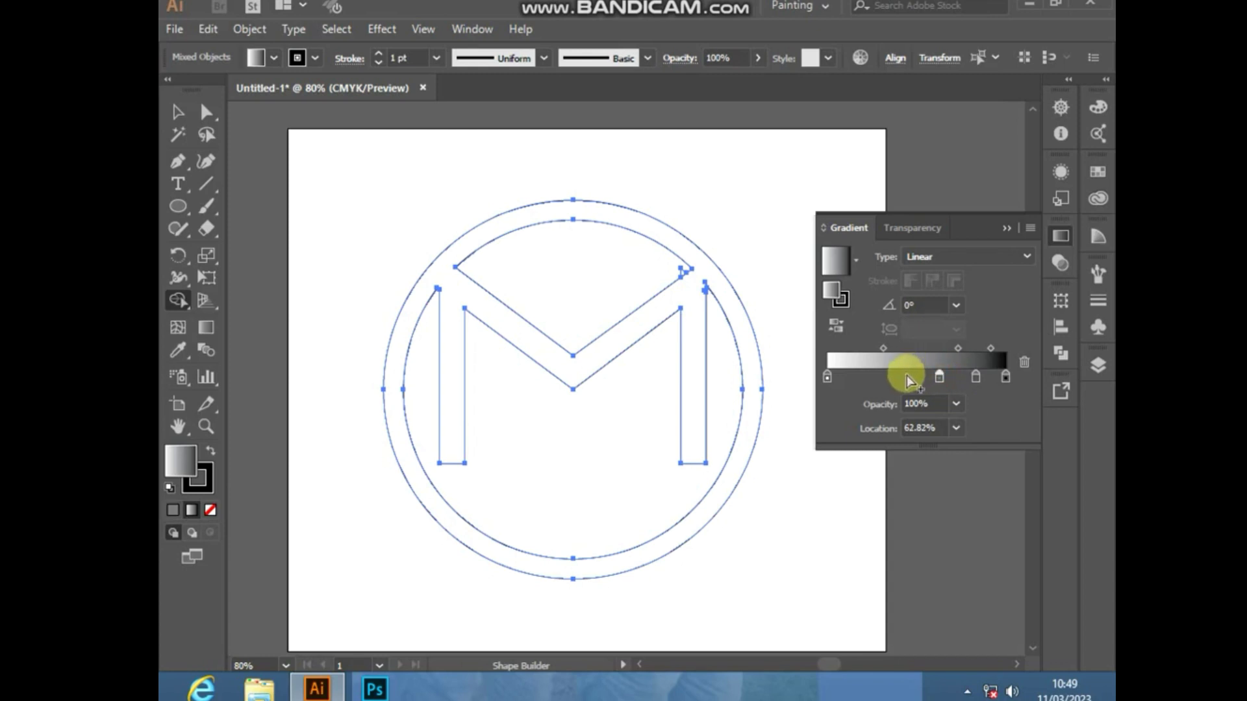
click(871, 377)
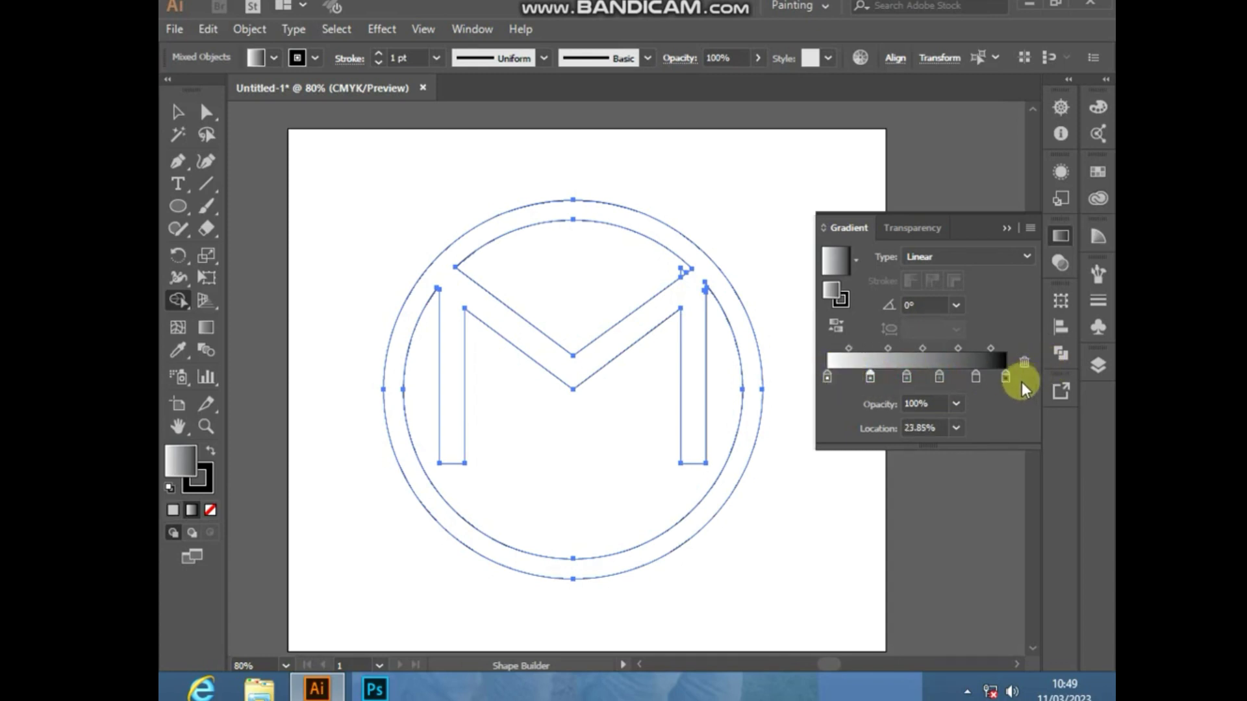
Recolour the gradient's black end stop with a pink swatch and the stop before it with a crimson-pink swatch.
double_click(1005, 380)
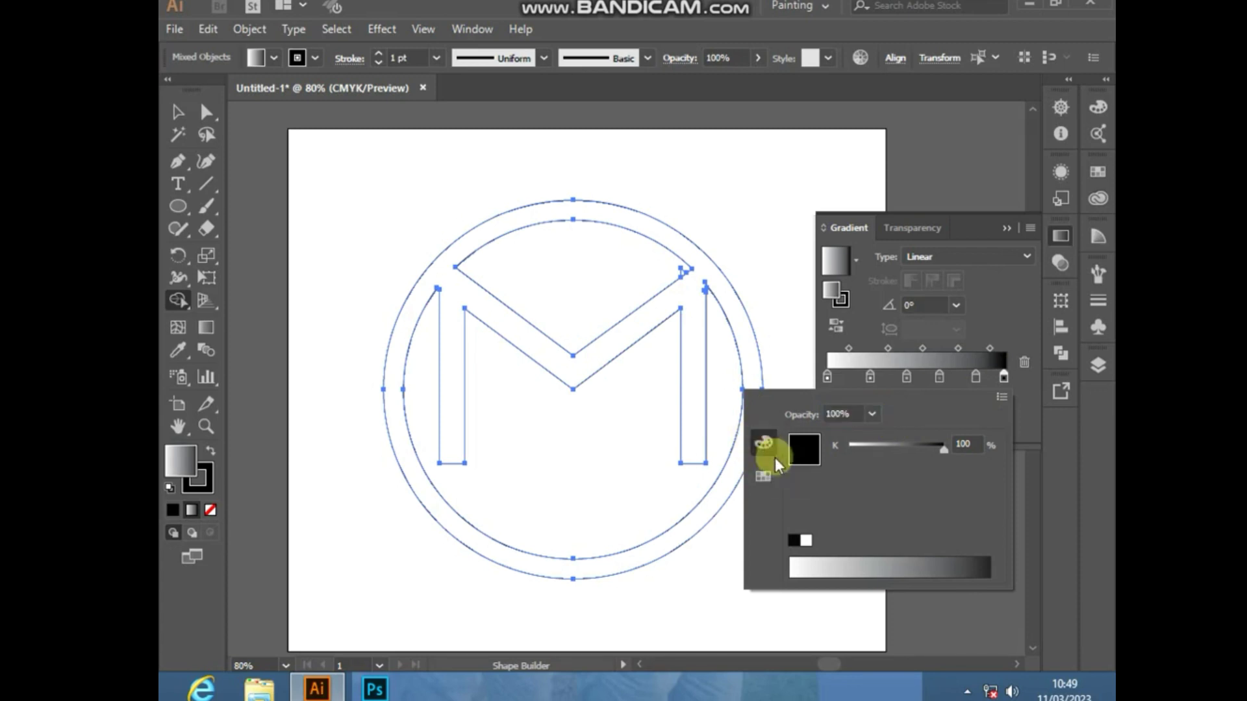
click(764, 478)
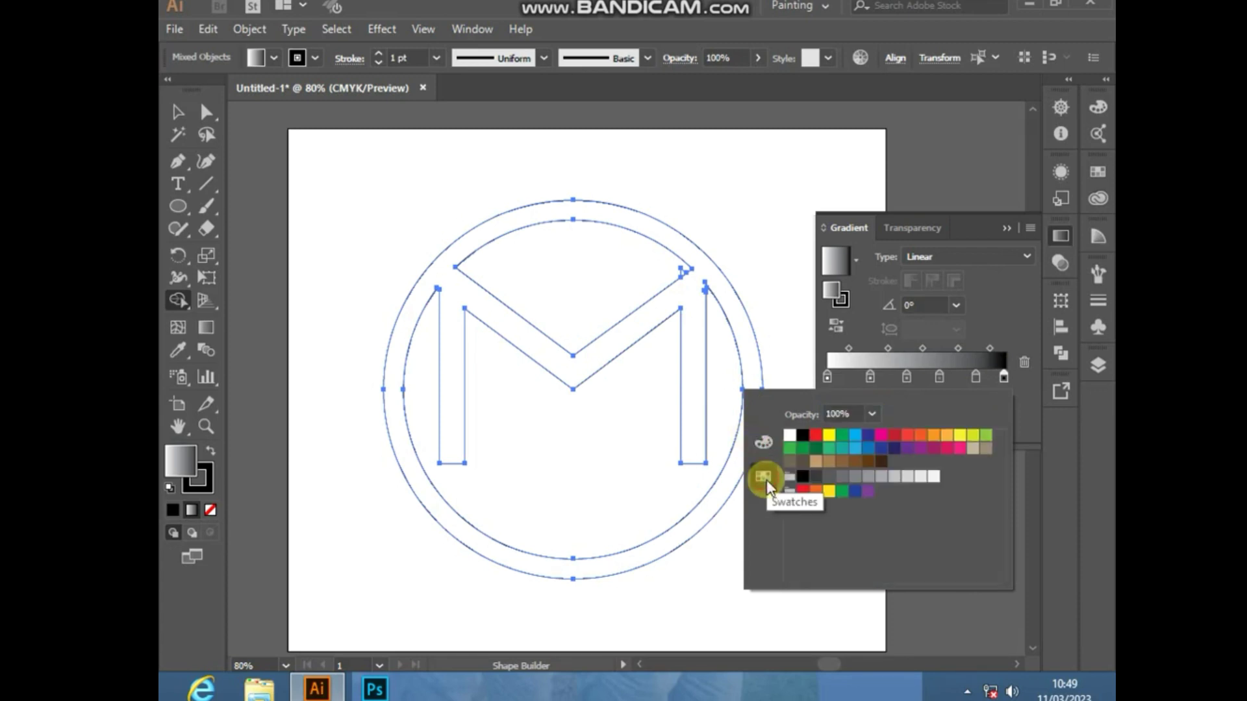
click(957, 453)
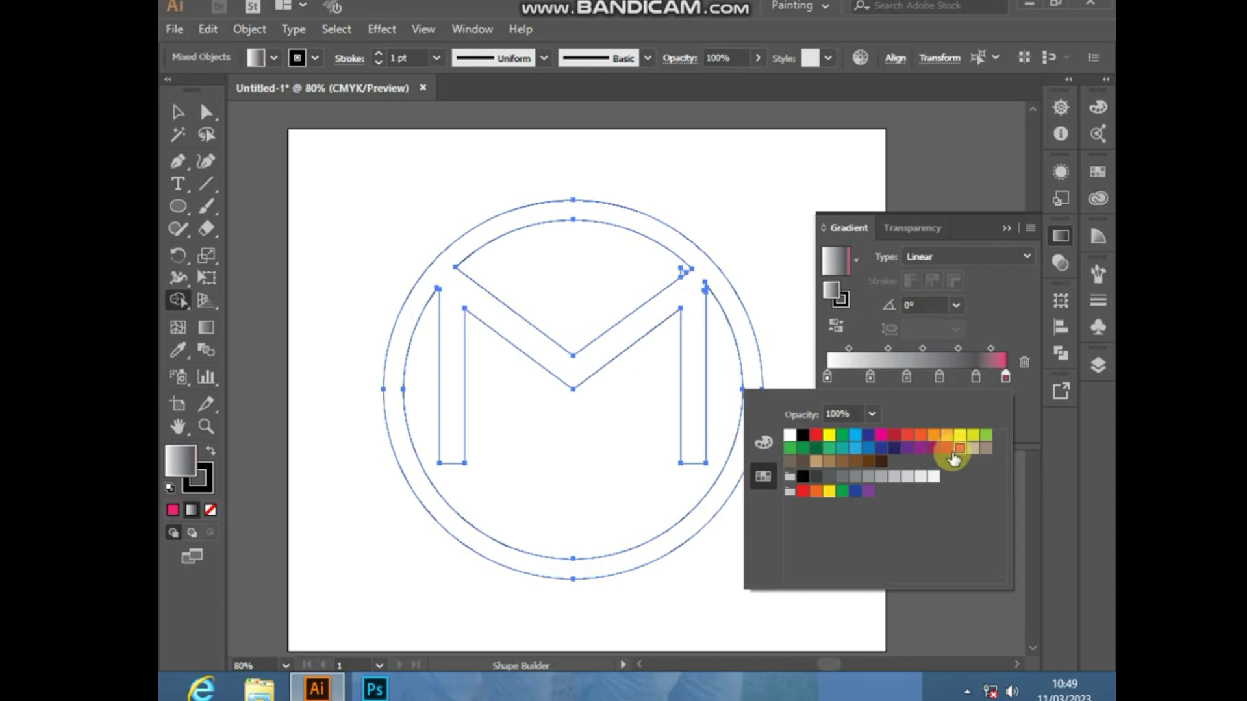
double_click(975, 378)
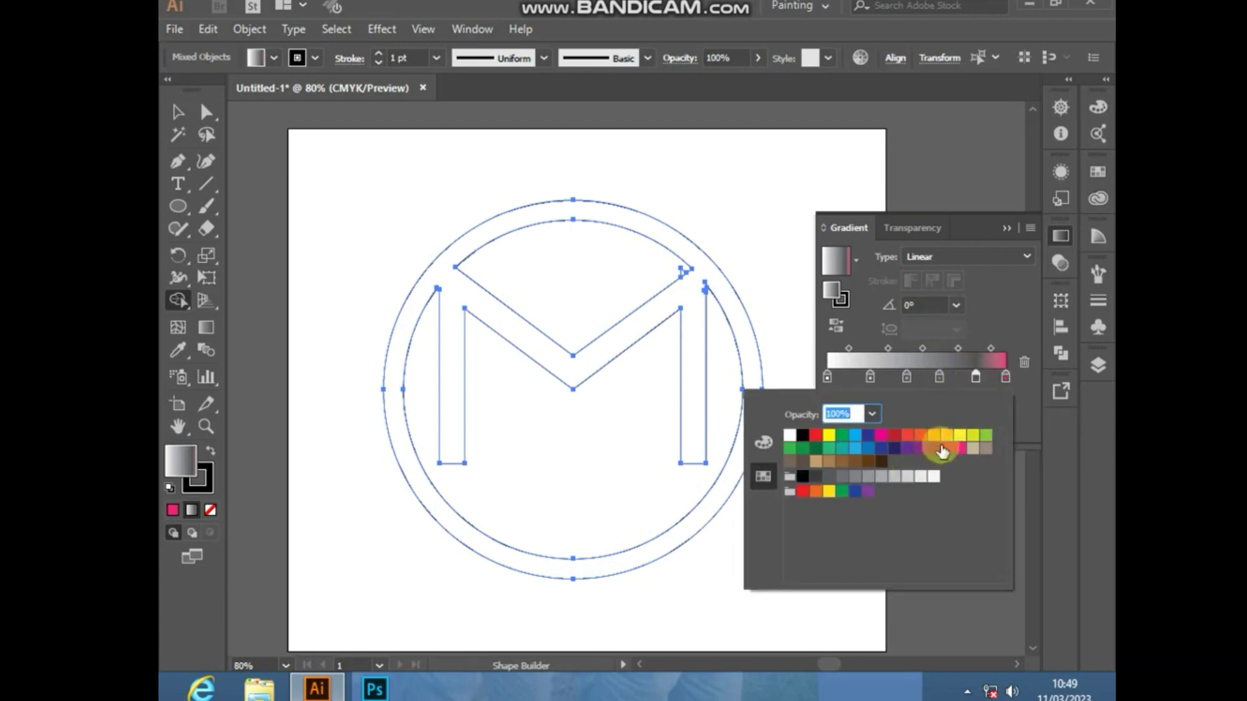
click(945, 448)
Colour the gradient's two middle stops from the swatches, magenta-purple for the one nearer the pink end and purple for the other.
click(941, 378)
double_click(939, 378)
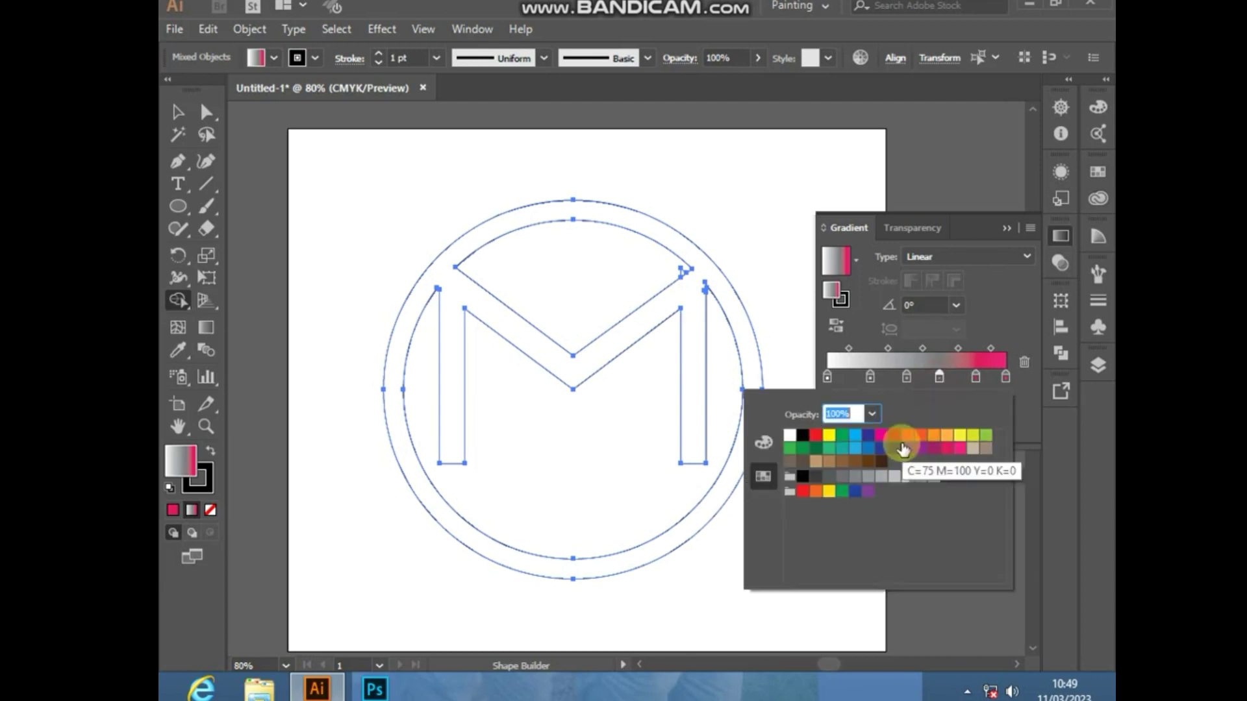
click(933, 448)
click(907, 378)
double_click(906, 377)
click(920, 448)
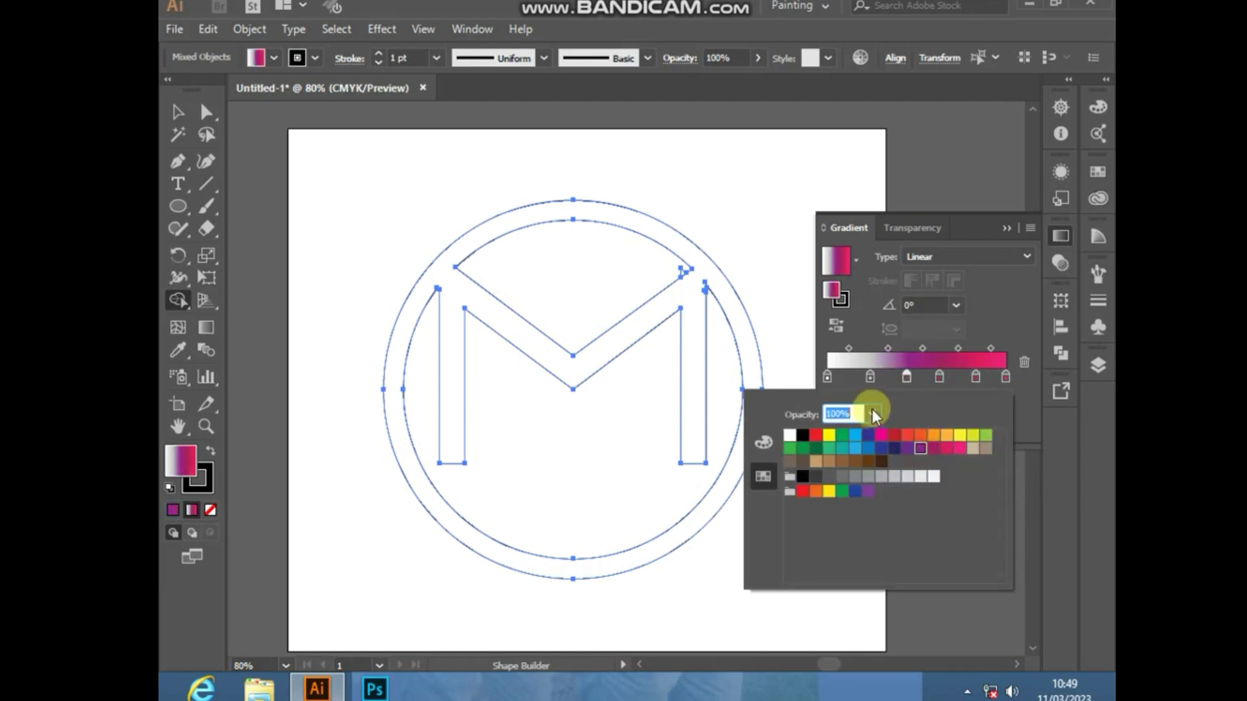
Colour the stop nearest the white end violet, and add a blue stop between it and the white end.
double_click(871, 377)
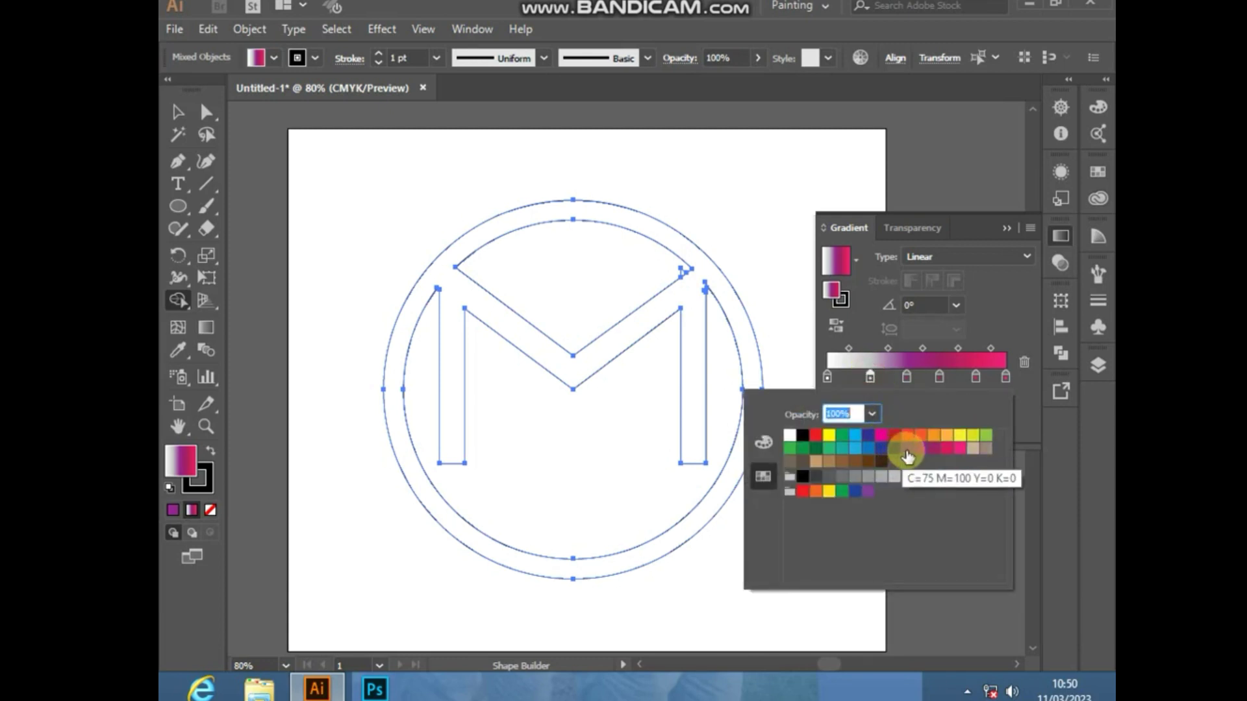
click(908, 458)
click(851, 377)
double_click(852, 376)
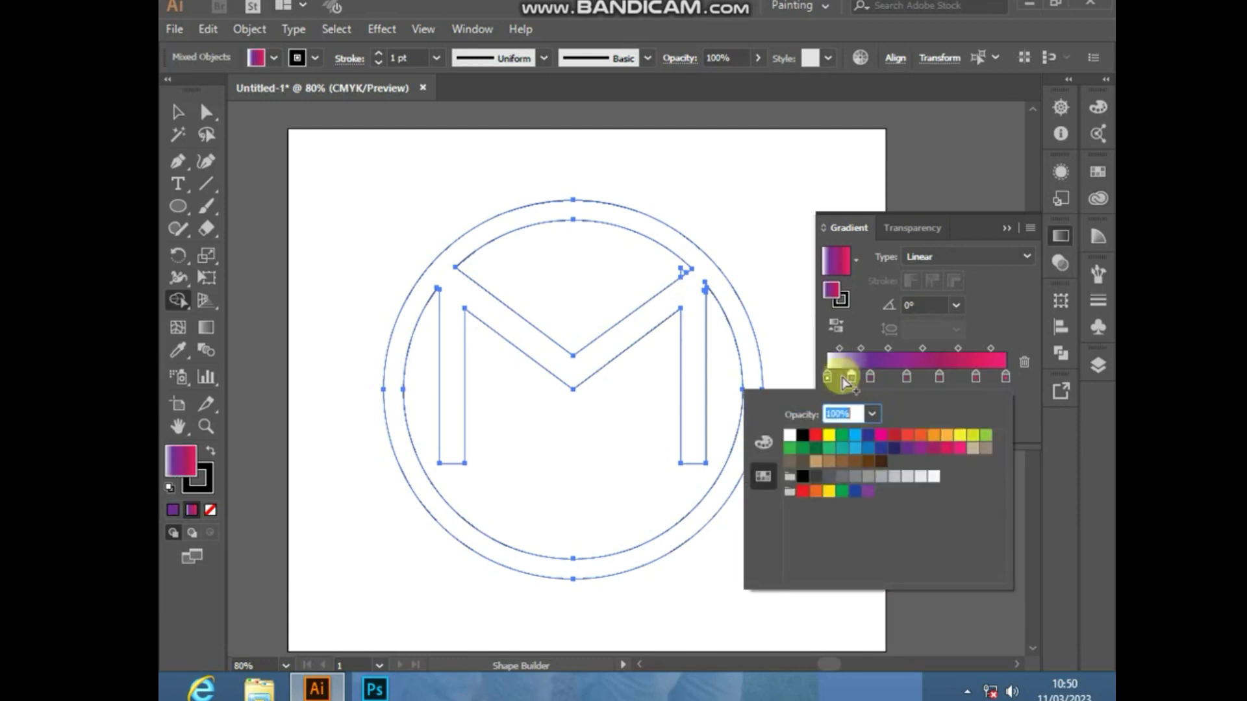
click(882, 448)
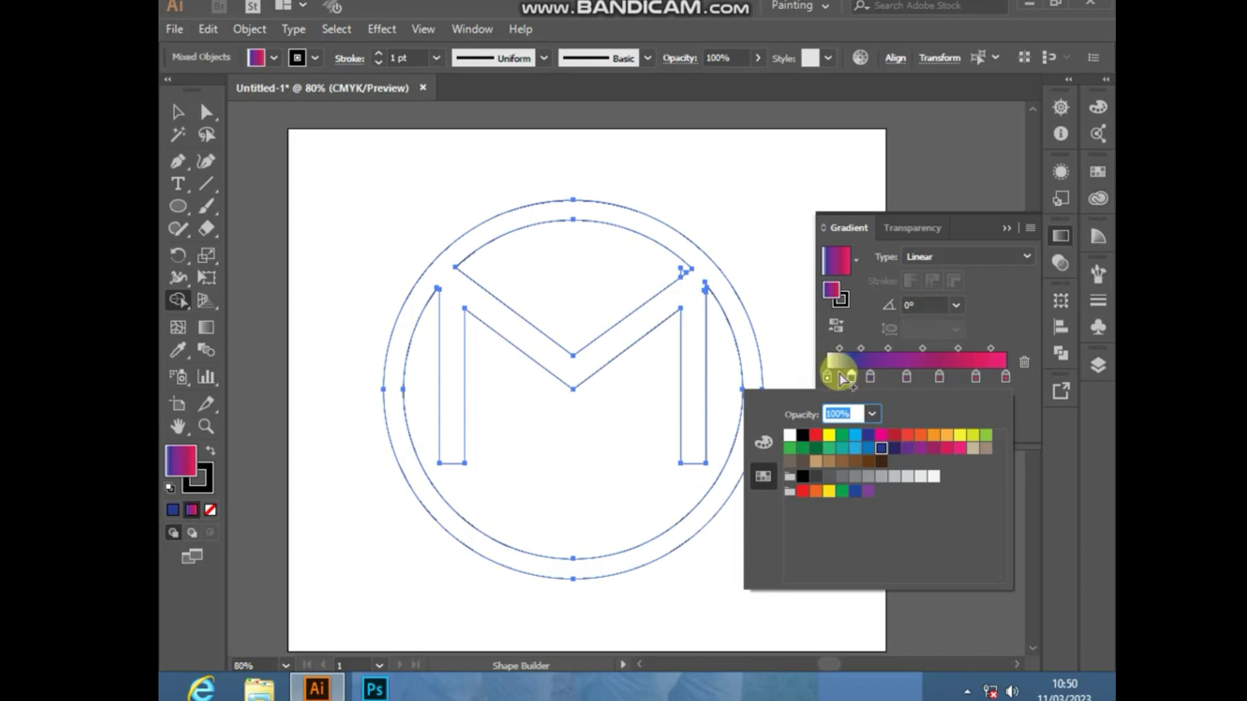
Colour the gradient's white end stop dark navy, close the gradient settings and deselect the logo.
click(826, 377)
double_click(826, 378)
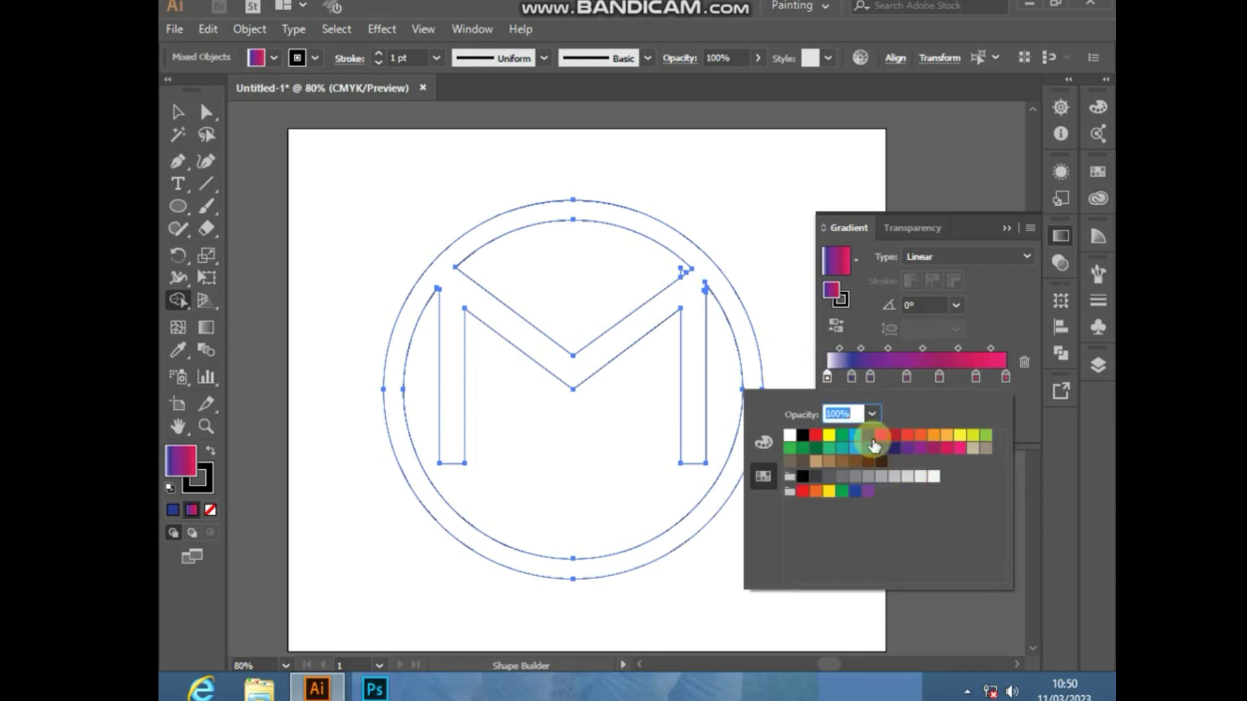
click(894, 448)
click(746, 218)
click(746, 328)
click(1057, 238)
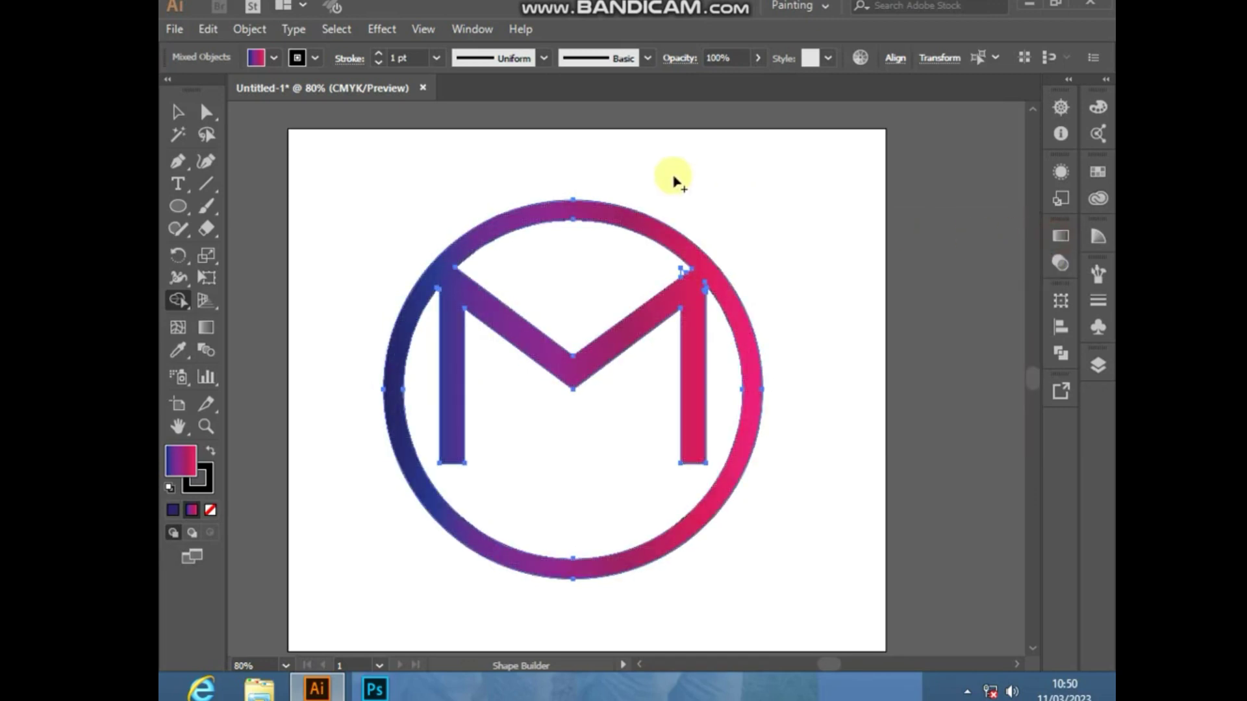
click(177, 112)
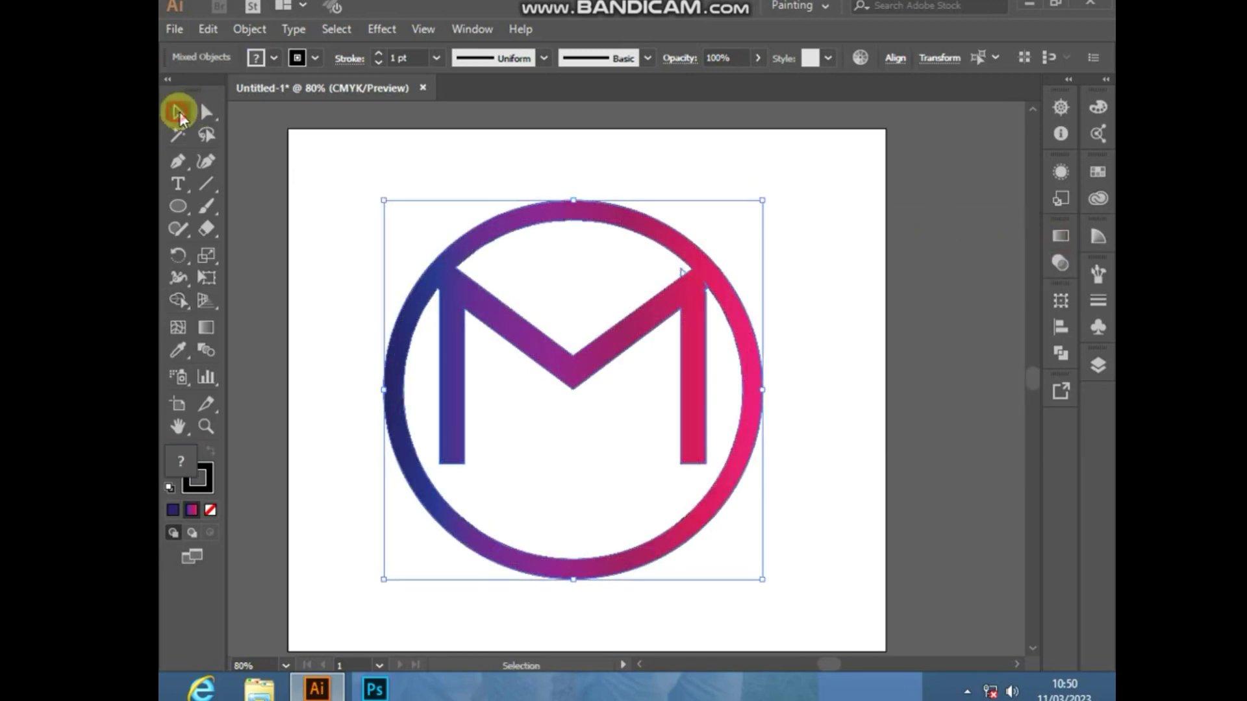
click(316, 193)
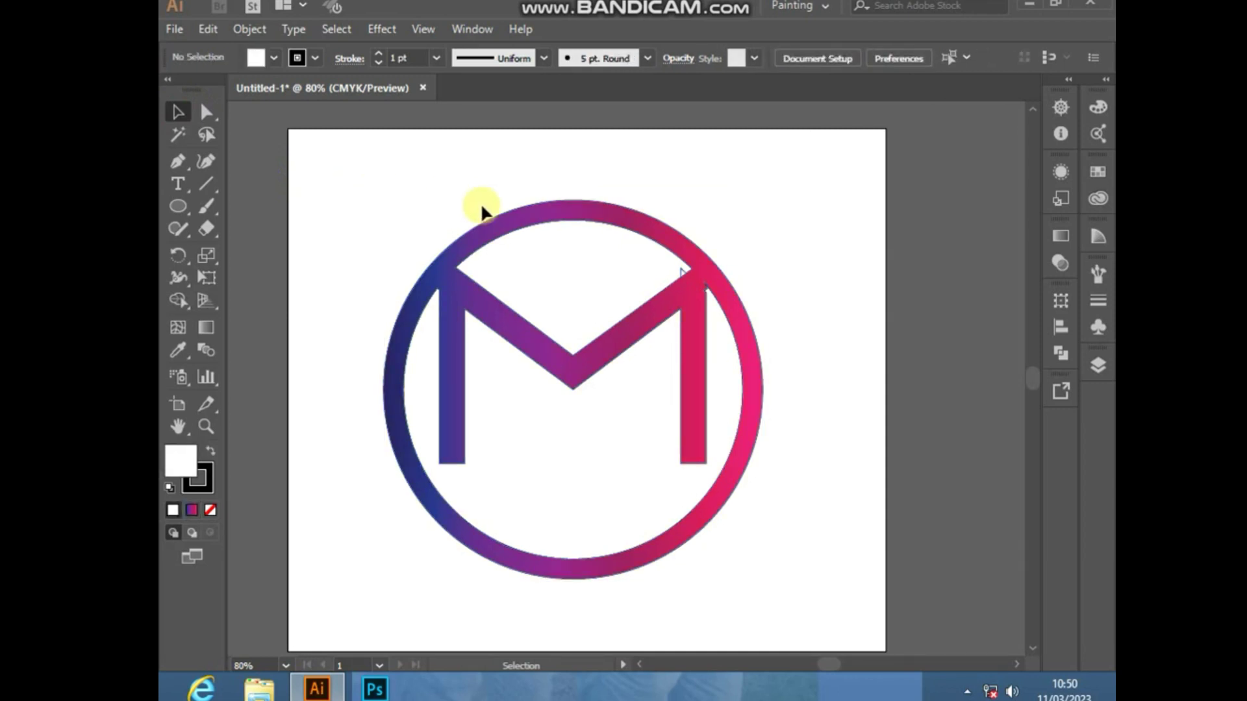
Select the whole logo and move it off the artboard onto the empty canvas to its right.
drag(294, 134, 827, 588)
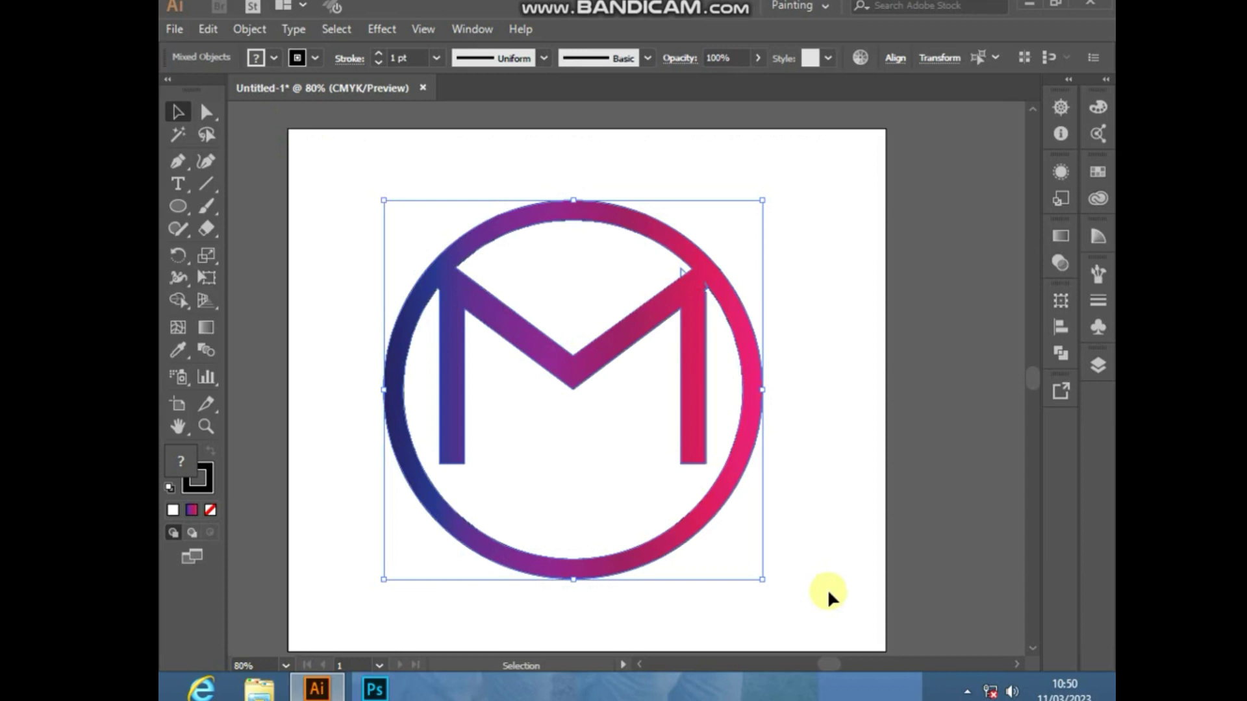
key(a)
key(v)
click(818, 287)
drag(341, 206, 717, 498)
drag(691, 385, 993, 351)
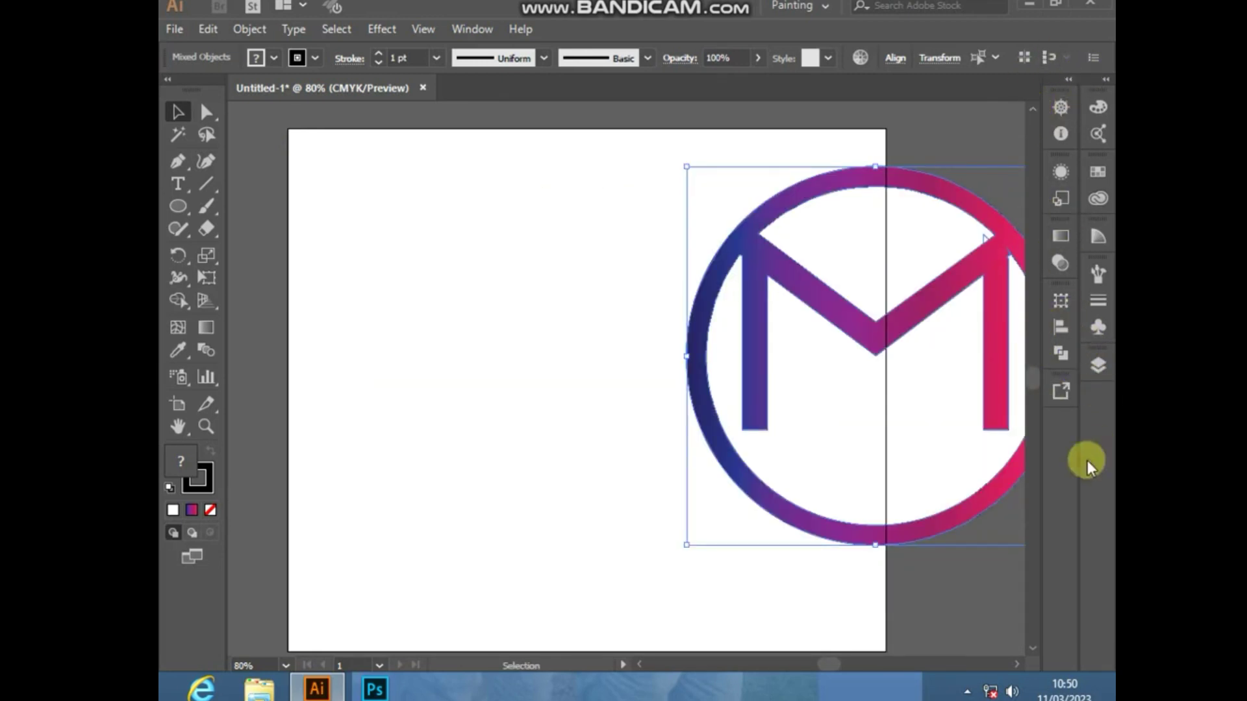
click(1000, 661)
scroll(1014, 660, right, 5)
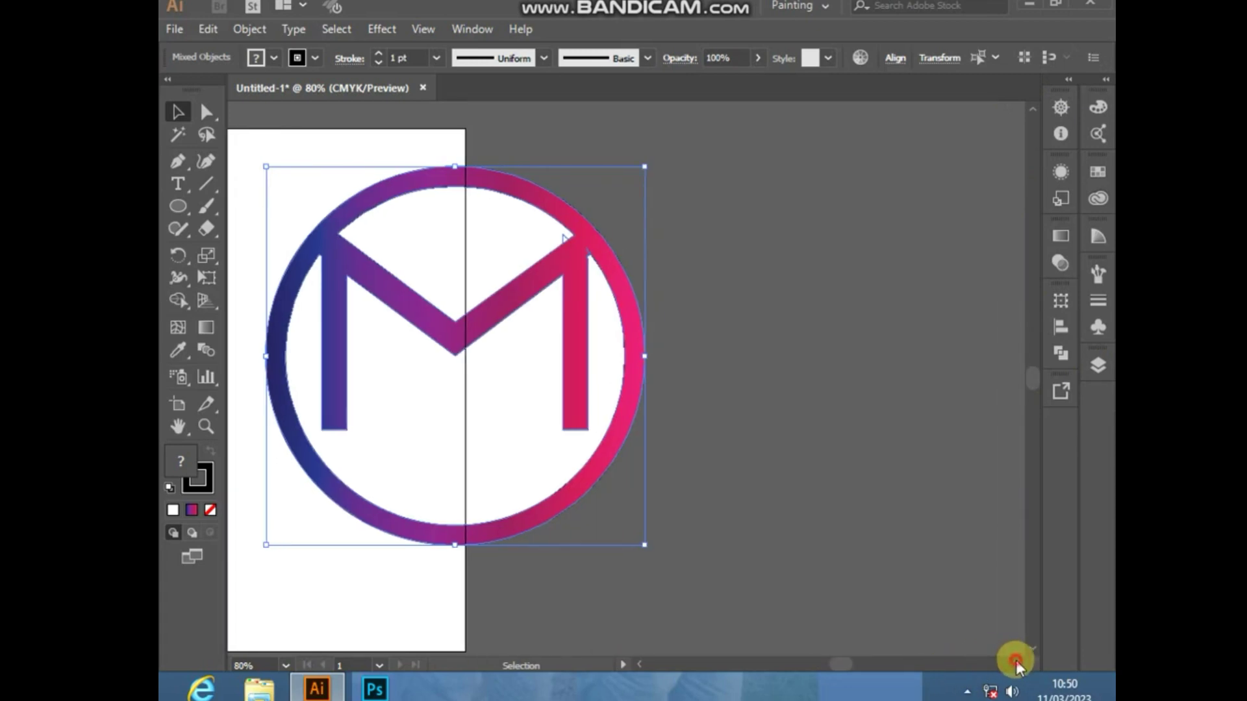
drag(472, 377, 984, 395)
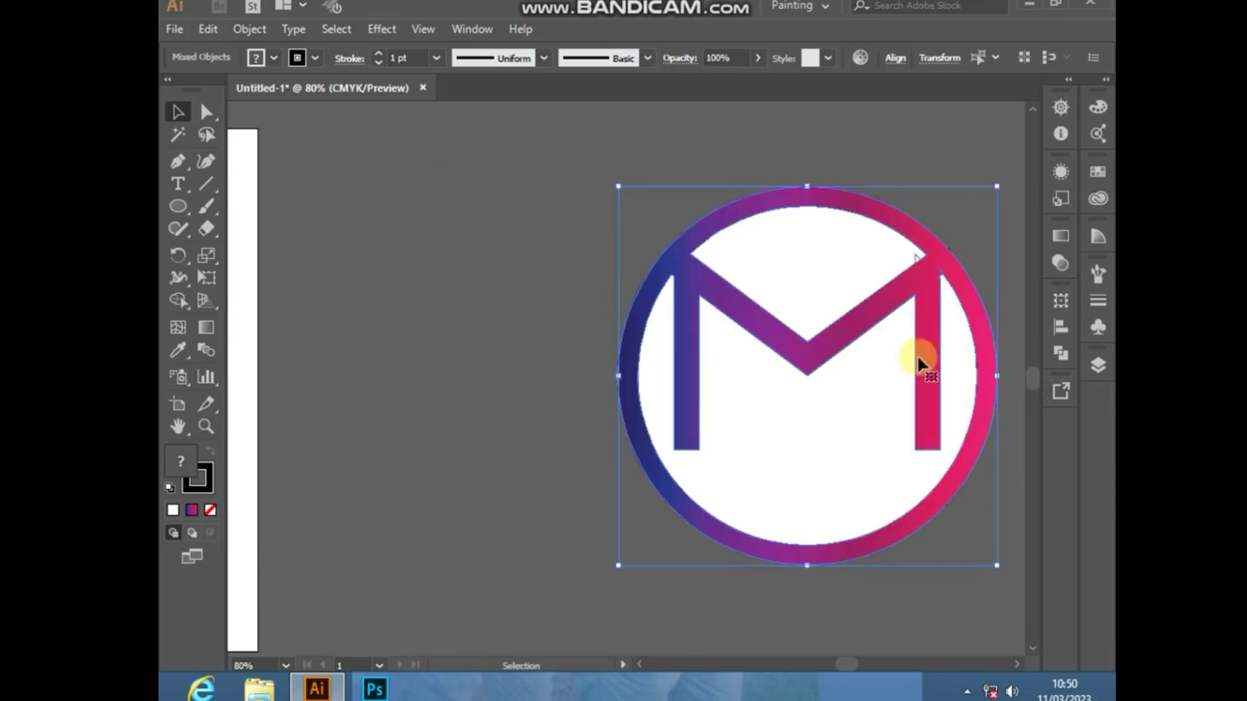
Draw a nearly square rectangle large enough to cover the whole logo and fill it with black.
click(498, 268)
drag(793, 380, 867, 470)
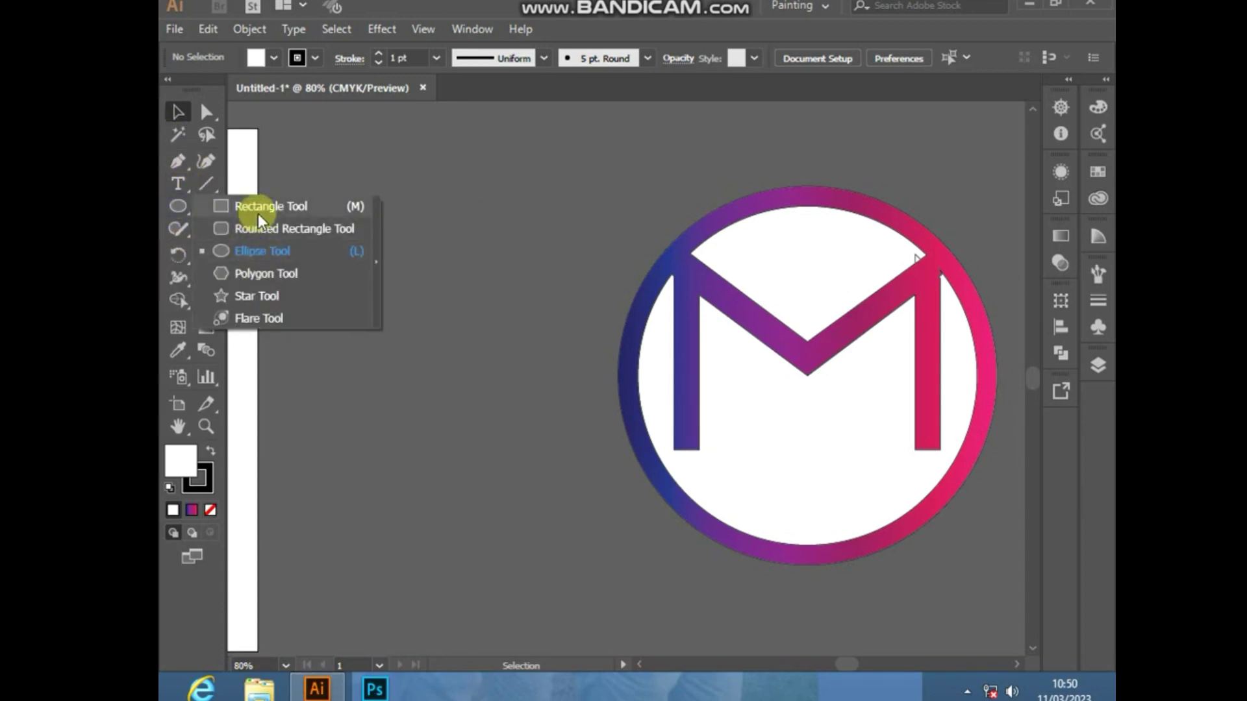
click(240, 206)
drag(546, 117, 829, 633)
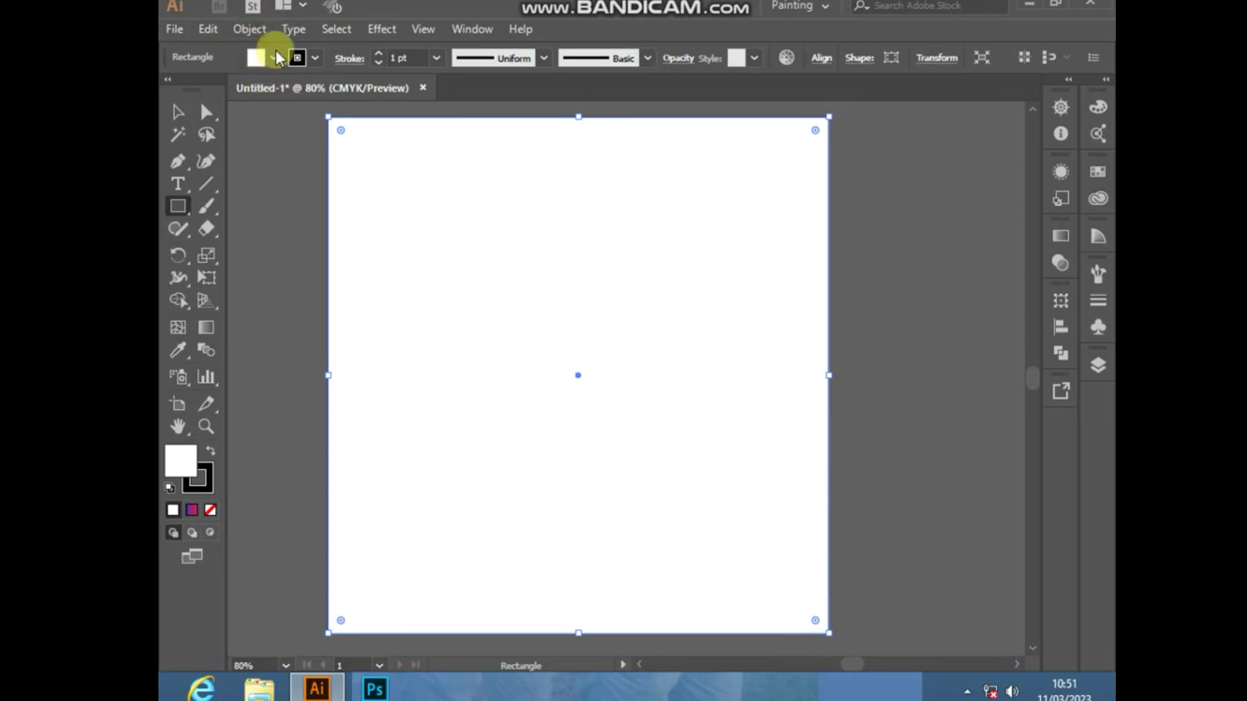
click(273, 57)
click(210, 89)
Send the black rectangle behind the logo as its background, then deselect the logo and select the rectangle.
right_click(466, 206)
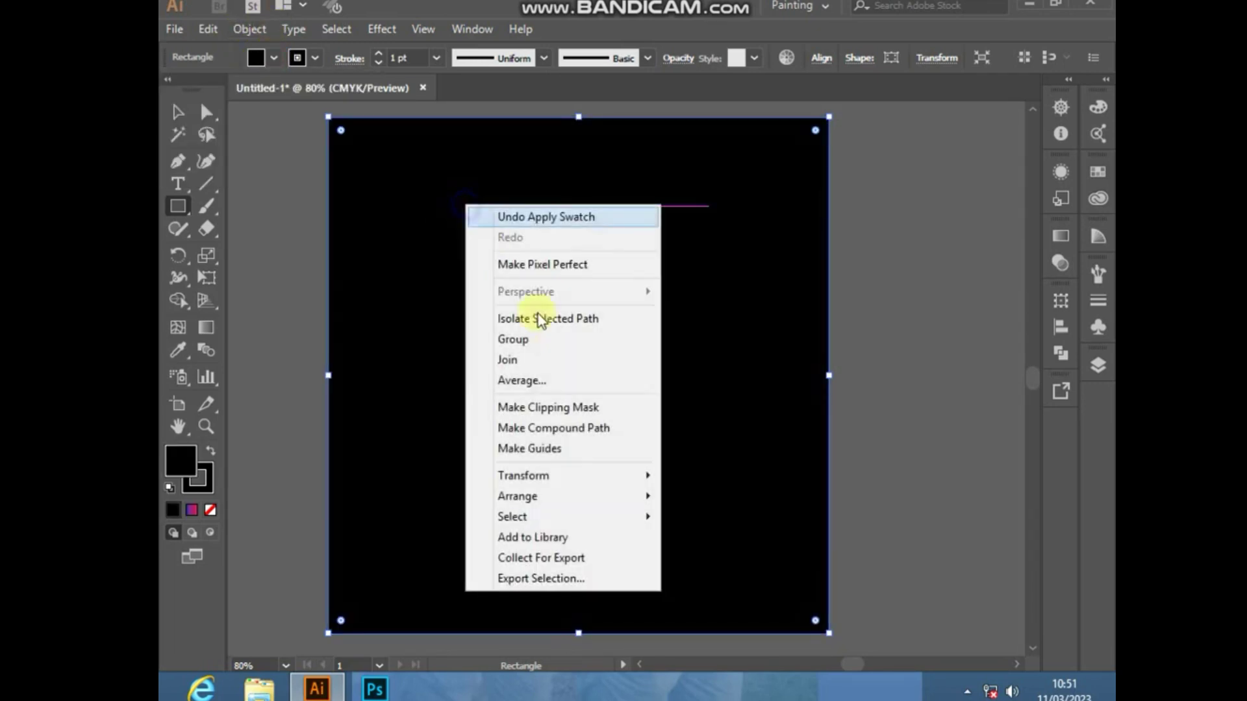
mouse_move(584, 504)
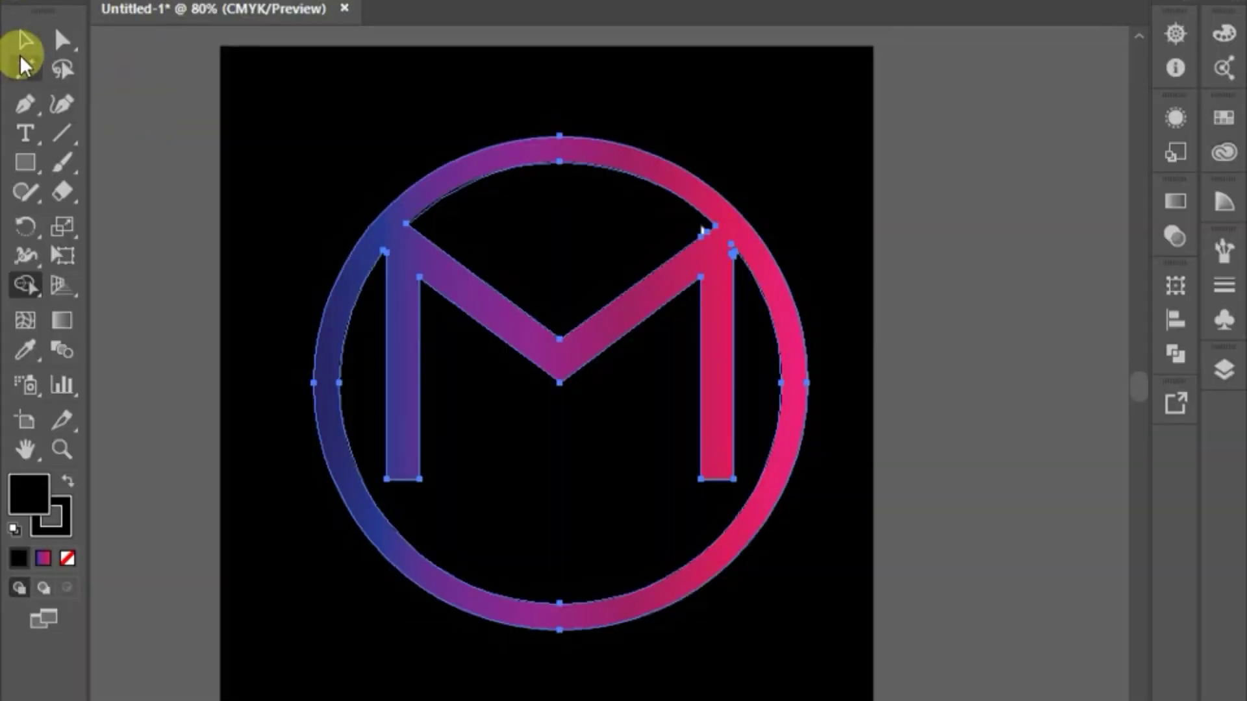
click(25, 41)
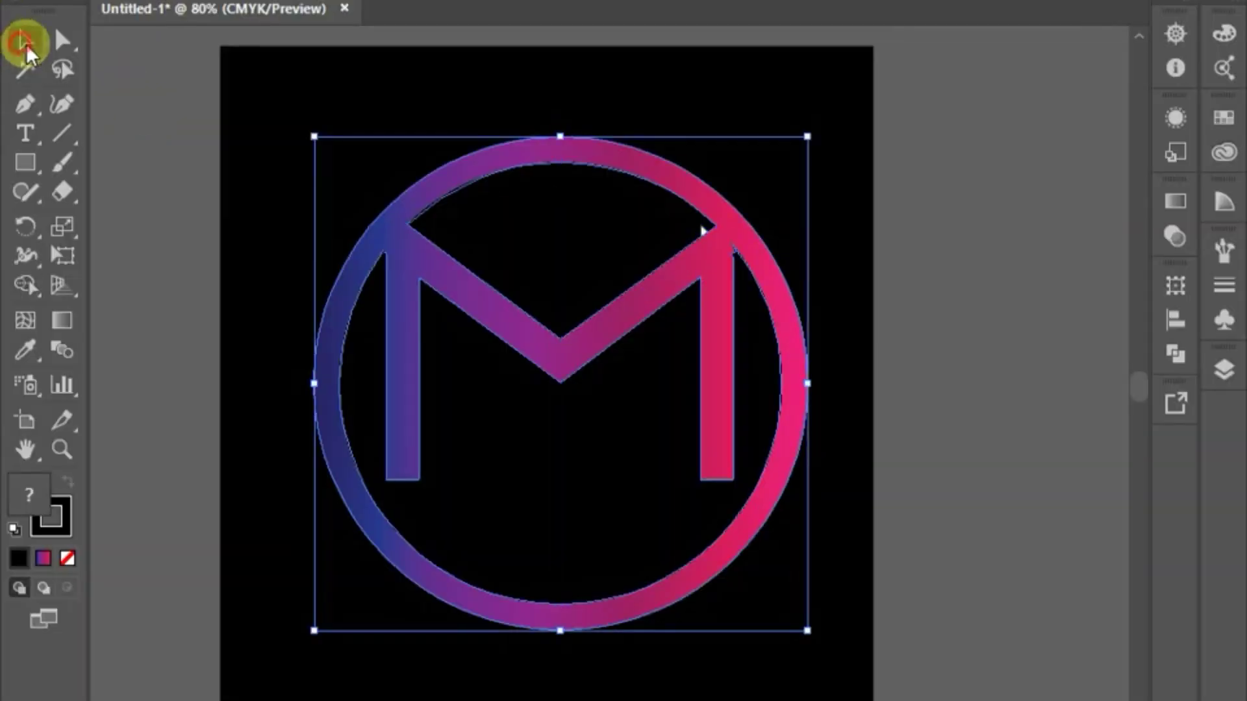
click(204, 218)
click(221, 230)
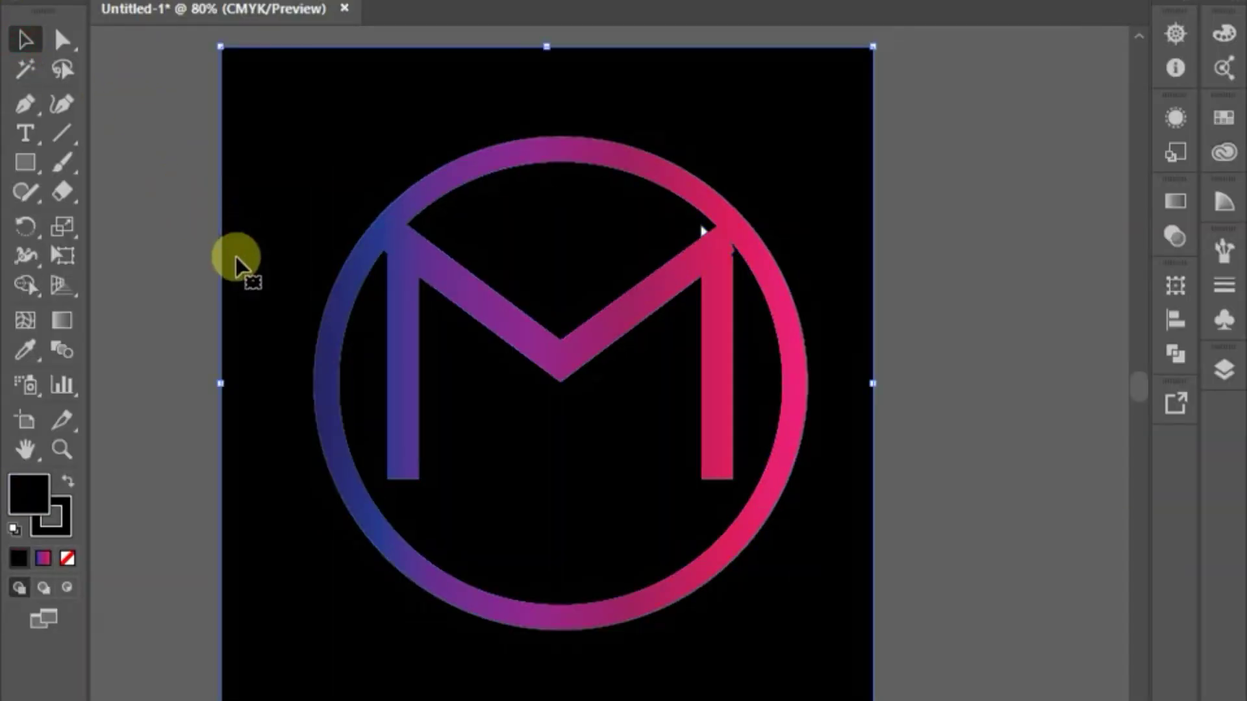
drag(217, 247, 68, 253)
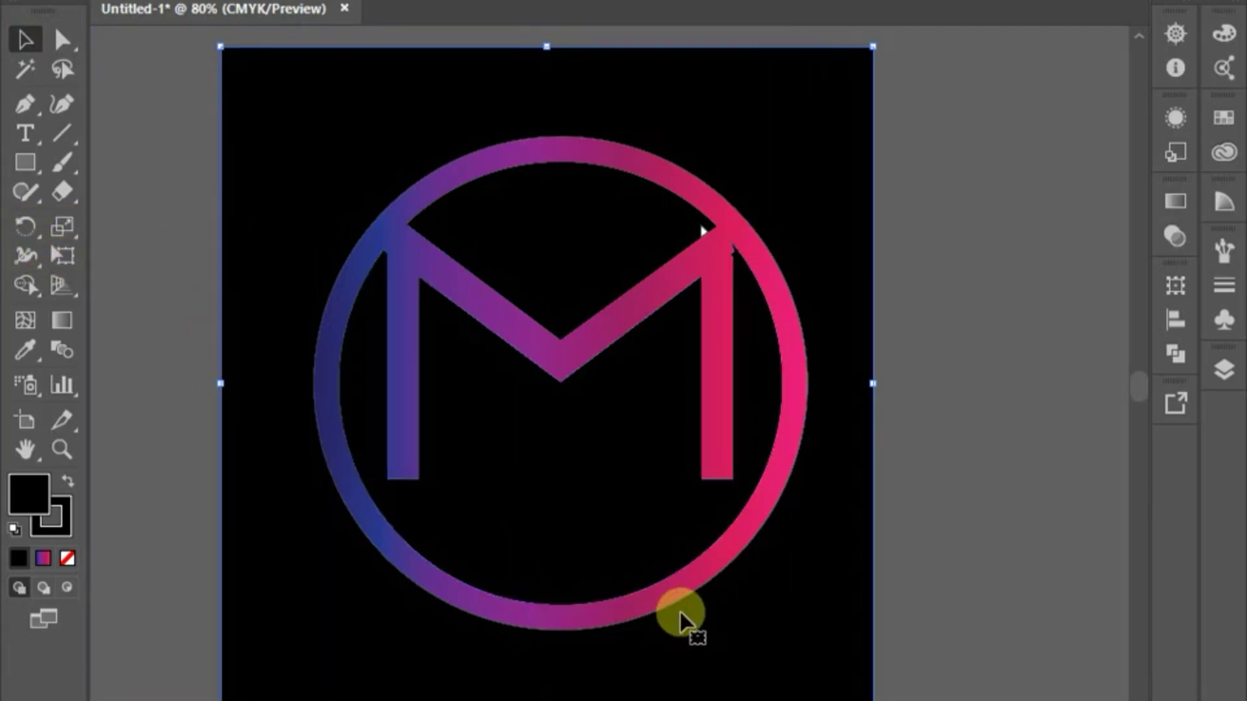